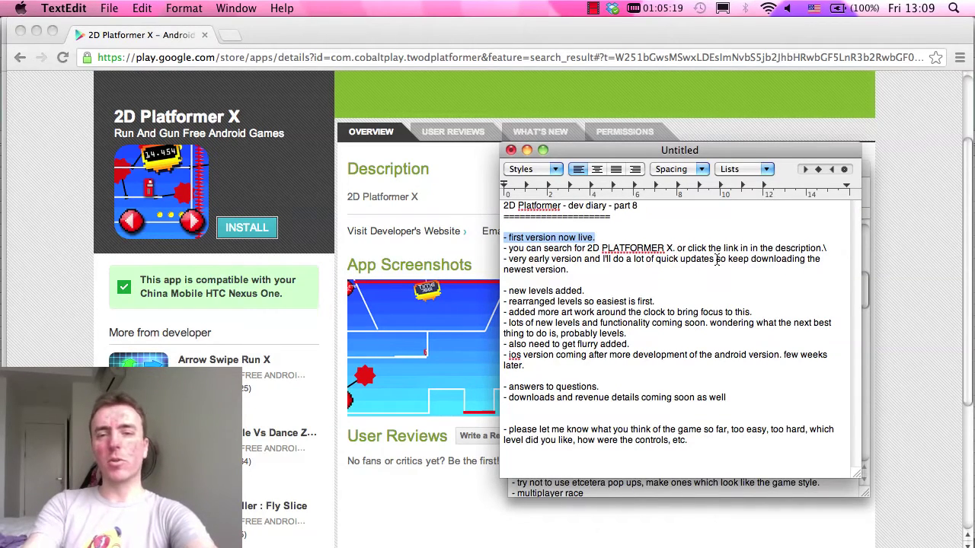
# Step: Highlight the diary lines about the first version, the game name 2D PLATFORMER X, and searching/updates
pyautogui.click(633, 288)
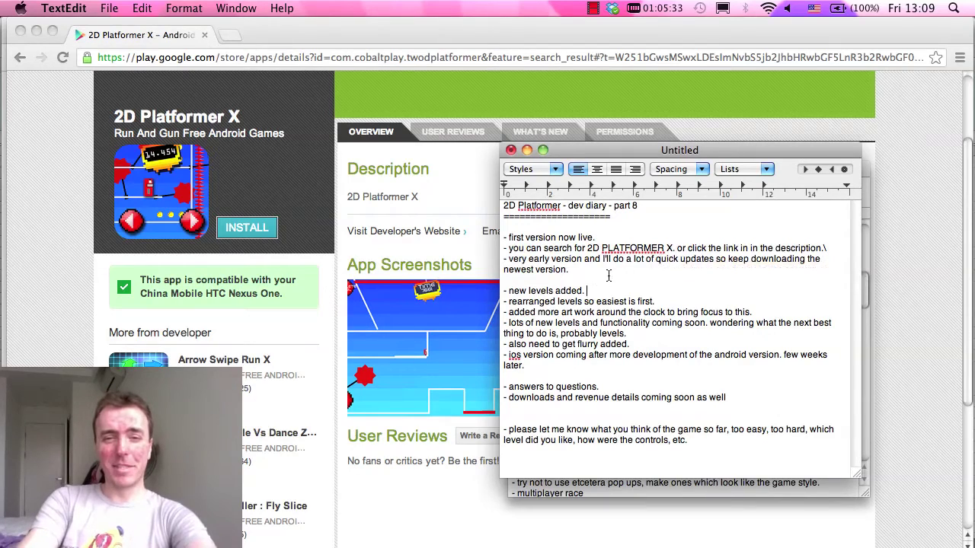
pyautogui.moveTo(595, 238); pyautogui.dragTo(500, 239)
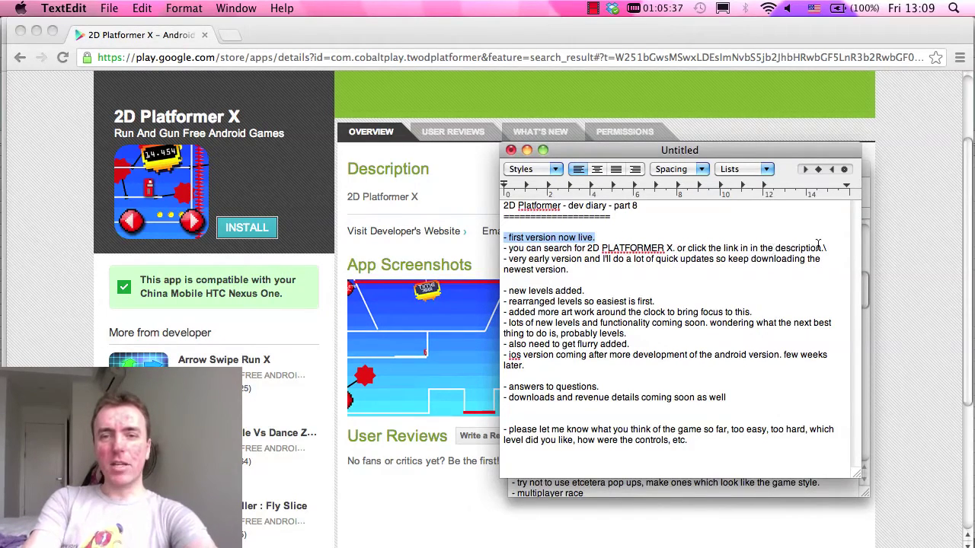
pyautogui.click(675, 248)
pyautogui.moveTo(674, 248); pyautogui.dragTo(586, 248)
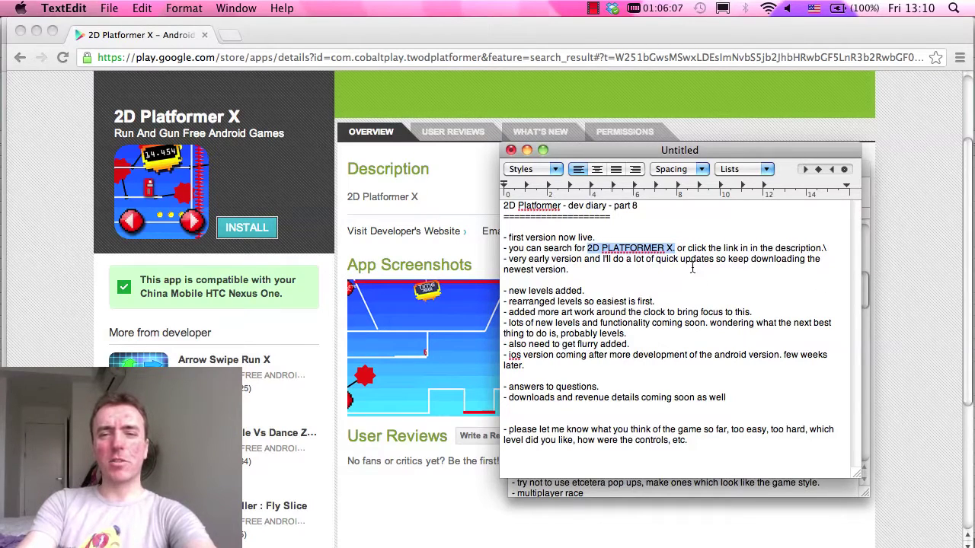
pyautogui.click(708, 252)
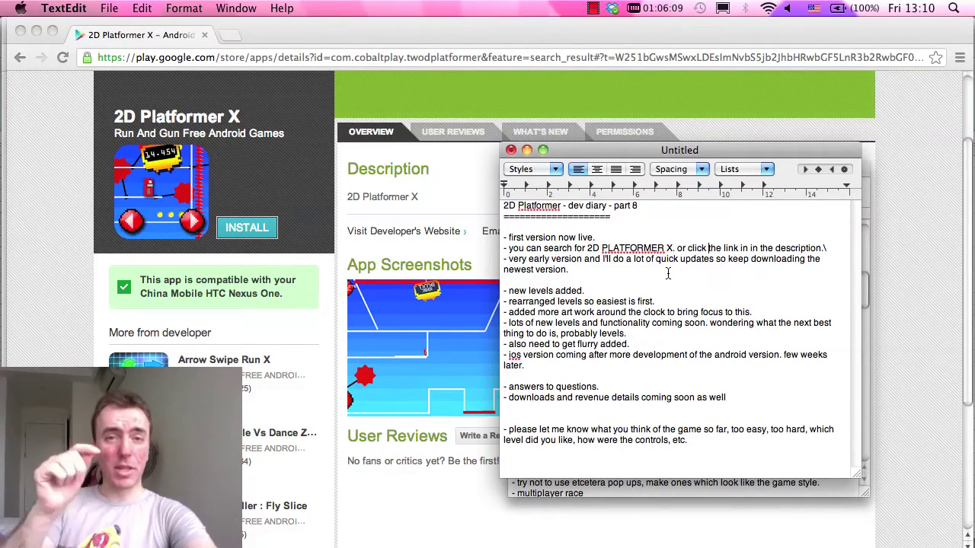
pyautogui.moveTo(823, 248); pyautogui.dragTo(676, 246)
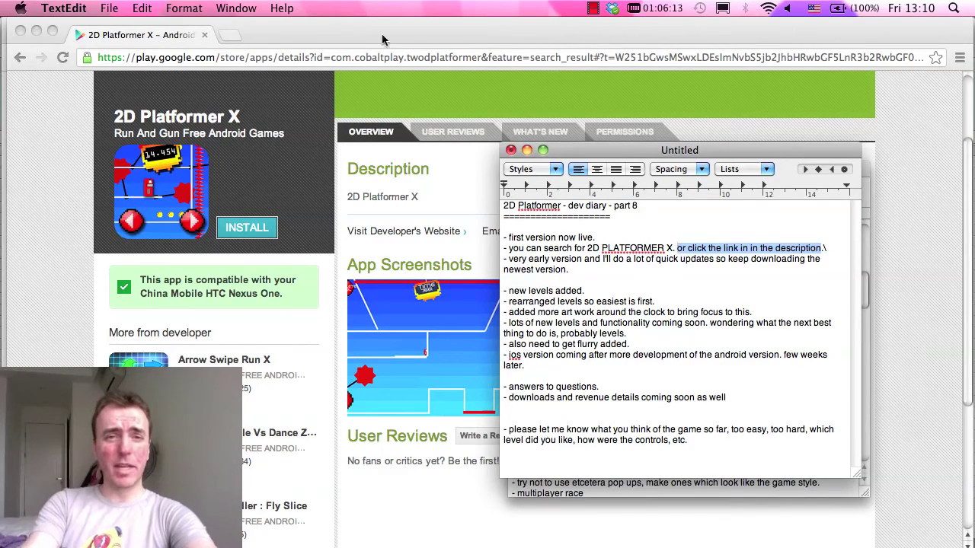
pyautogui.moveTo(593, 272); pyautogui.dragTo(504, 248)
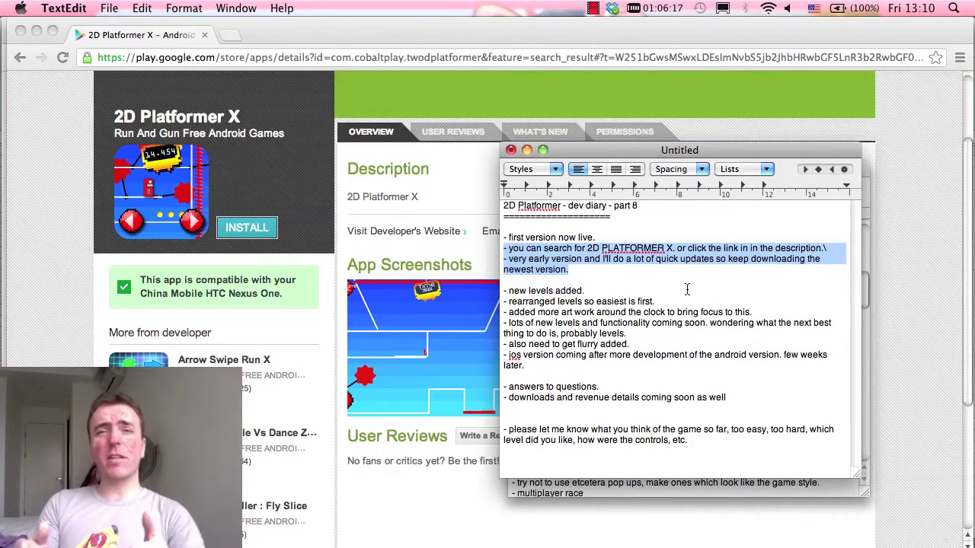
# Step: Scroll the 2D Platformer X Play Store page and advance its screenshot gallery to the next image
pyautogui.click(895, 329)
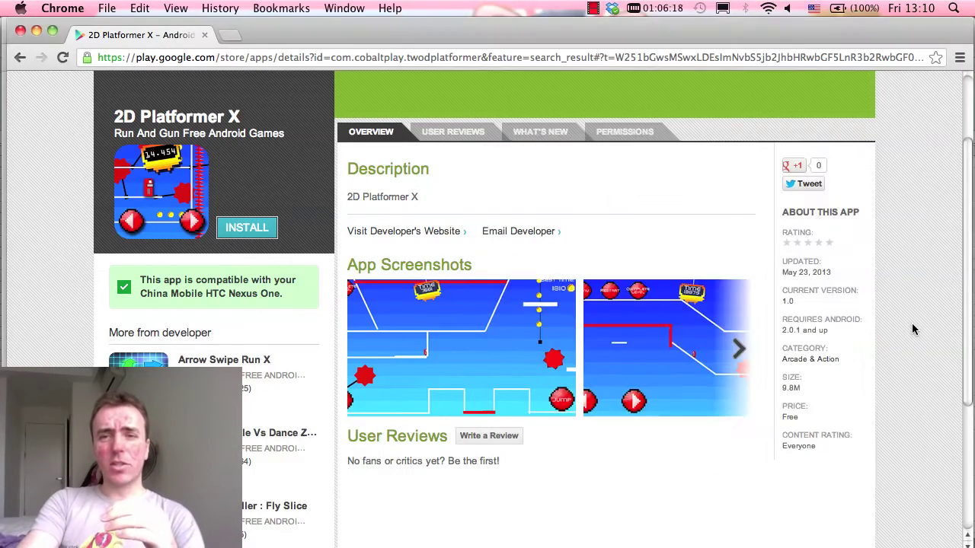
pyautogui.scroll(1, 694, 236)
pyautogui.scroll(2, 694, 230)
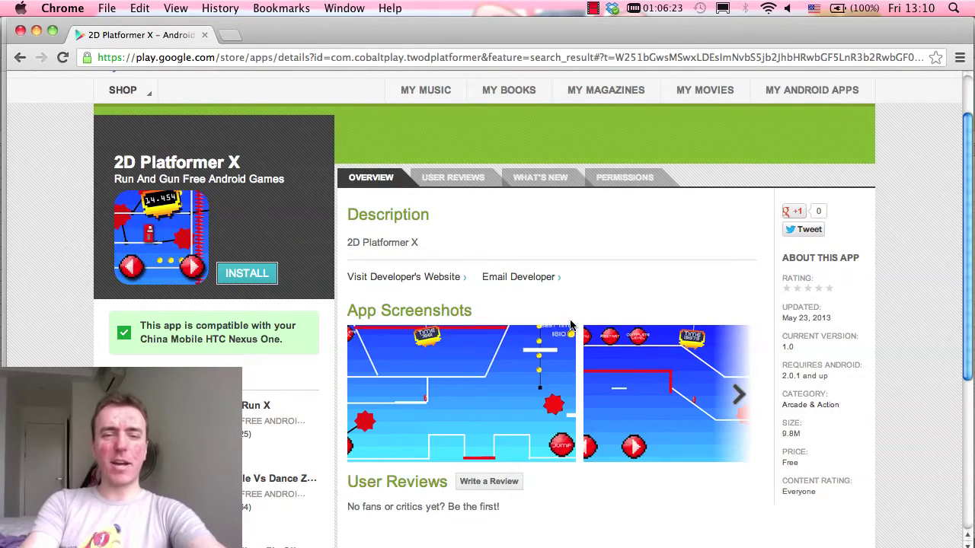
pyautogui.scroll(-2, 571, 326)
pyautogui.click(739, 351)
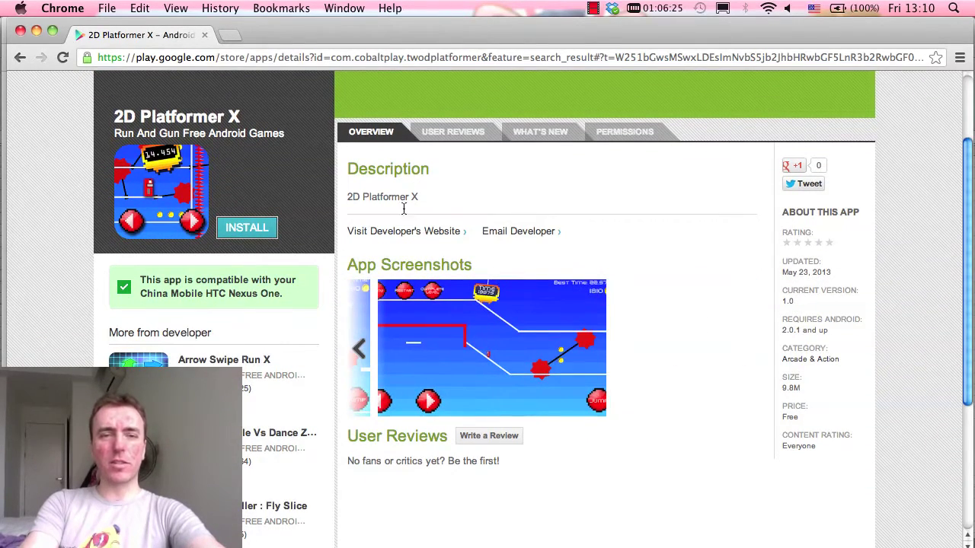
# Step: Highlight the game name in the Play Store description, then the diary line about new levels added
pyautogui.moveTo(409, 198); pyautogui.dragTo(348, 200)
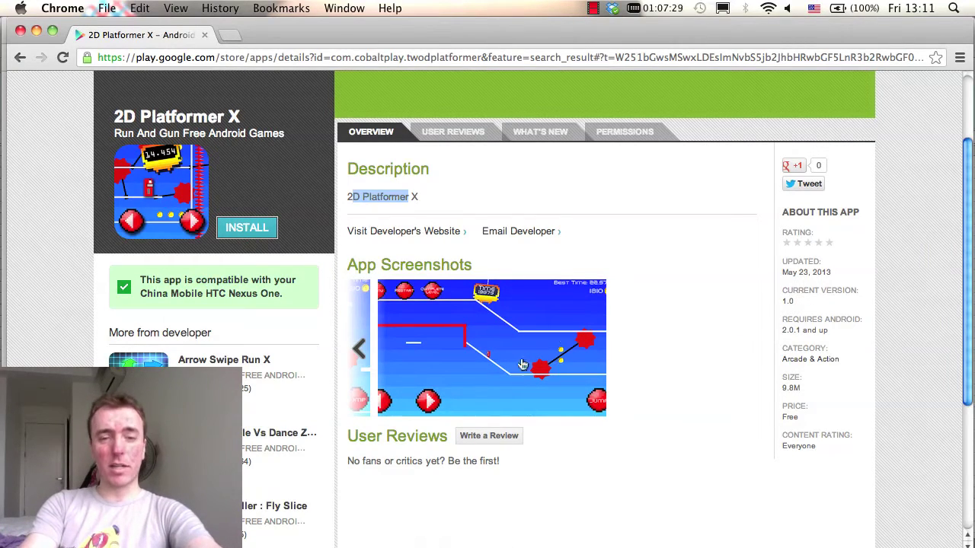
pyautogui.click(448, 542)
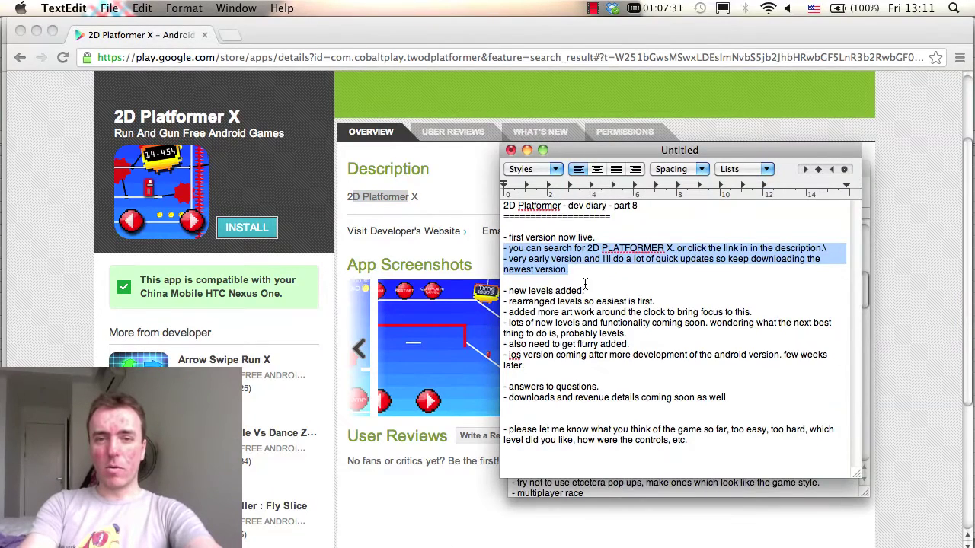
pyautogui.moveTo(586, 291); pyautogui.dragTo(491, 294)
# Step: Run the game in the Unity editor and open its level-selection screen
pyautogui.click(350, 546)
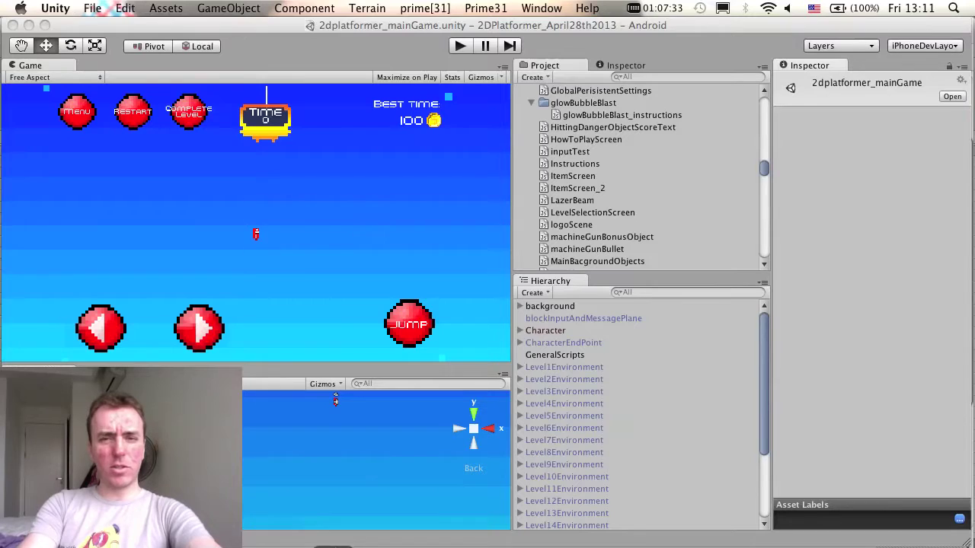
pyautogui.click(460, 48)
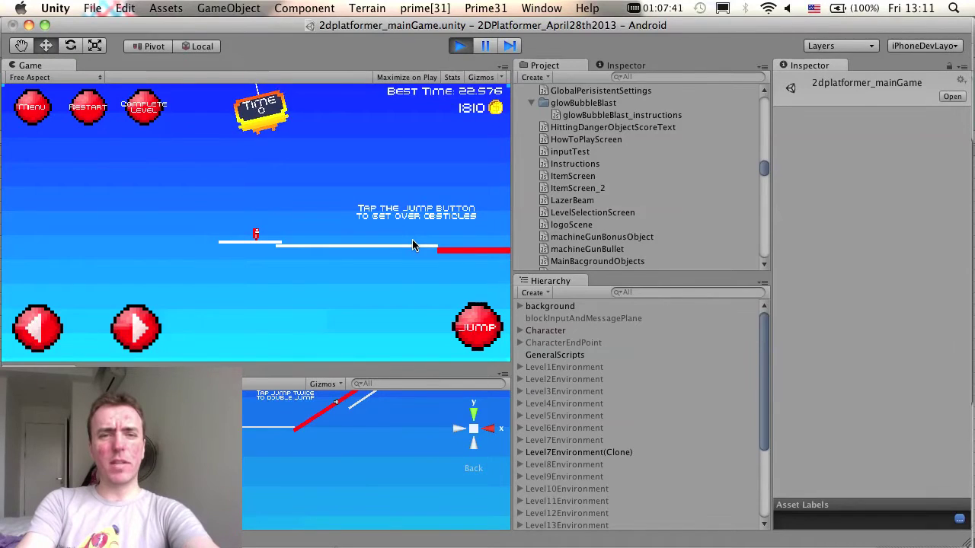
pyautogui.click(47, 109)
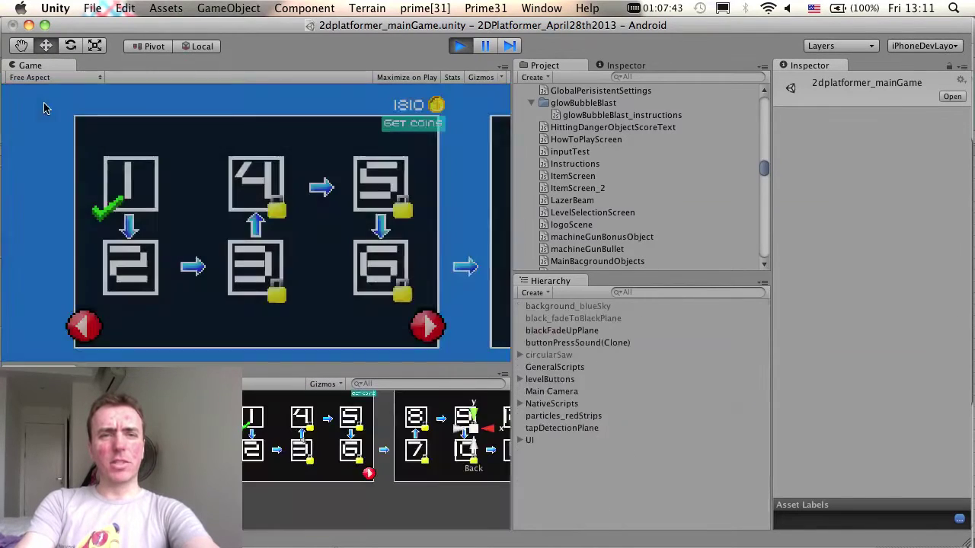
# Step: Page forward and back through the level pages, finishing on the More coming soon message
pyautogui.click(425, 337)
pyautogui.click(425, 338)
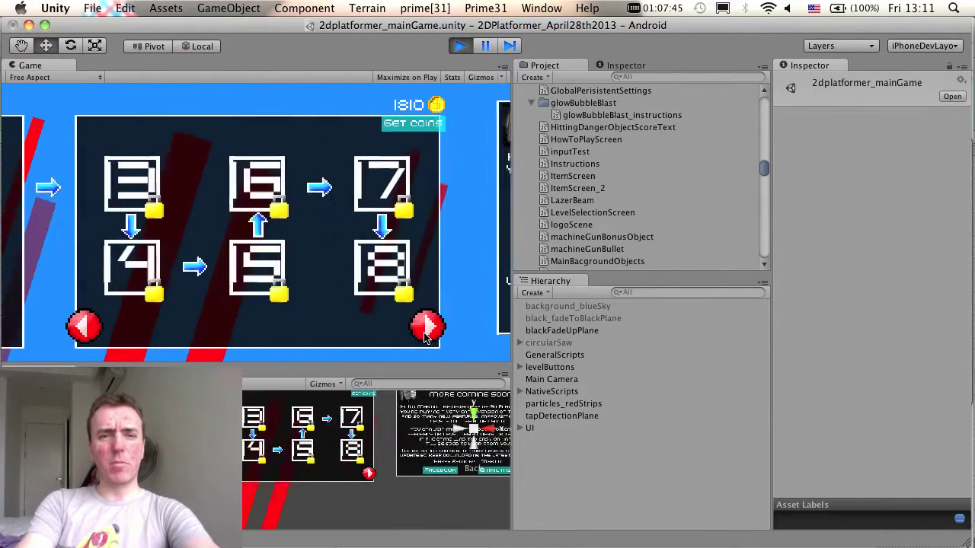
pyautogui.click(425, 338)
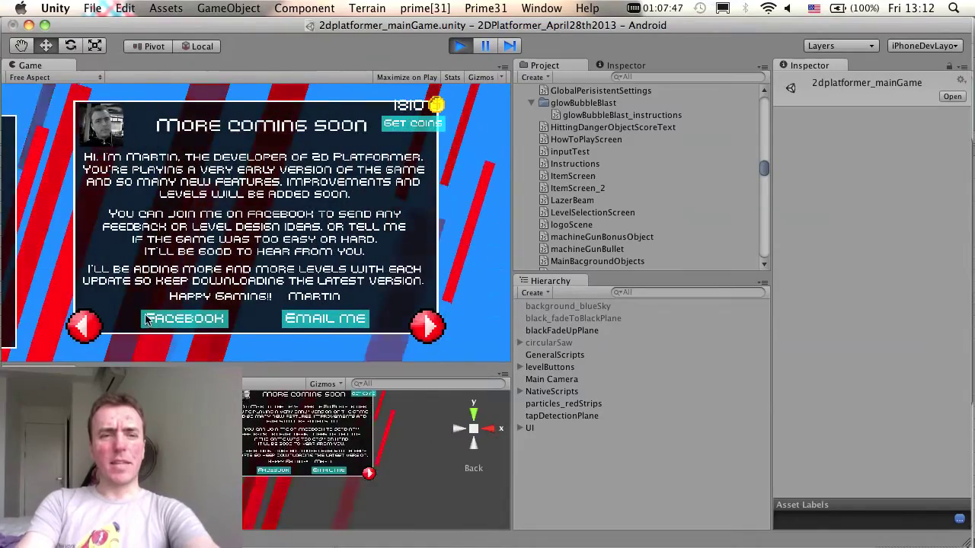
pyautogui.click(97, 327)
pyautogui.click(101, 327)
pyautogui.click(101, 327)
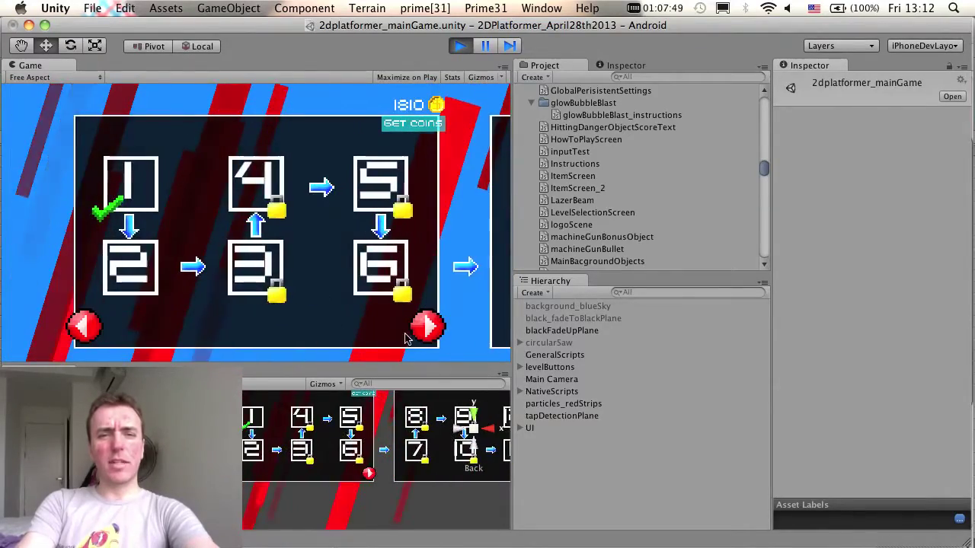
pyautogui.click(425, 332)
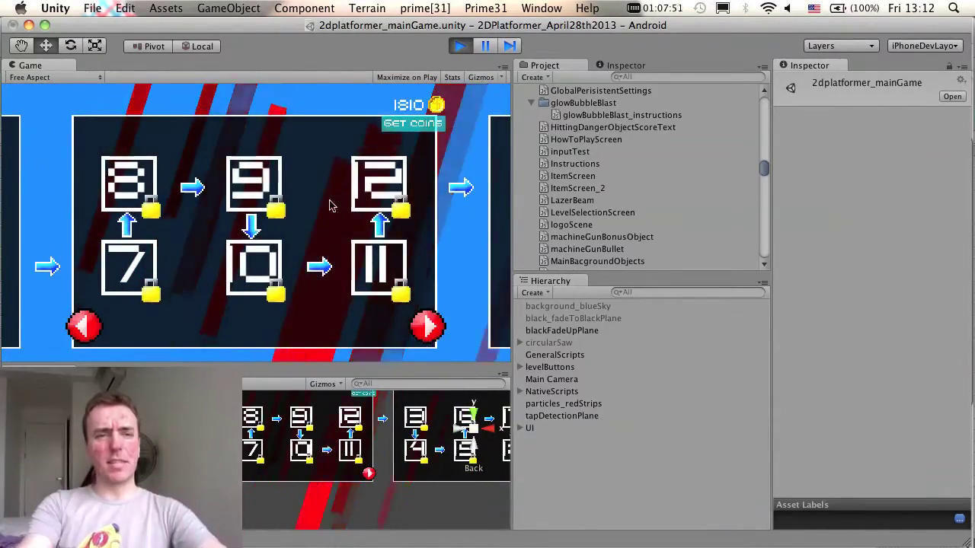
pyautogui.click(84, 327)
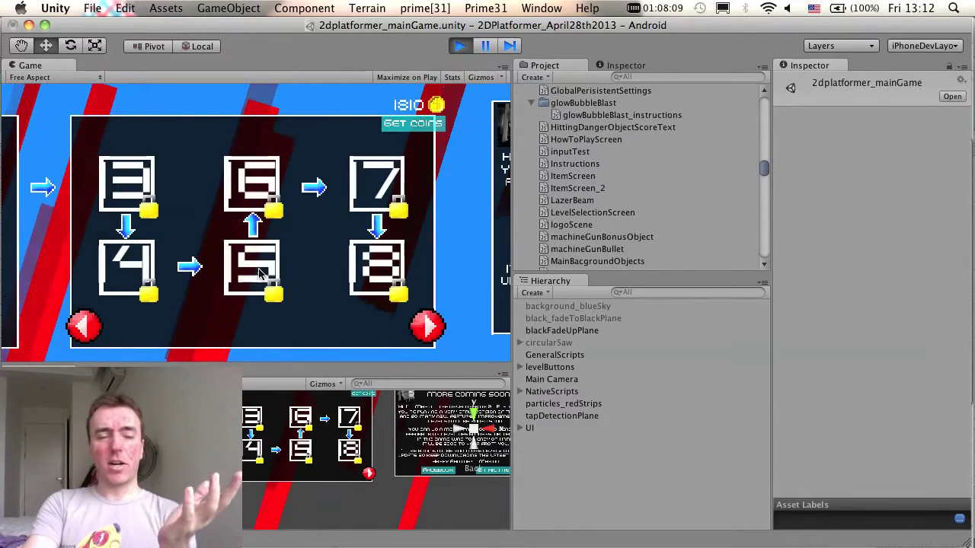
pyautogui.click(86, 325)
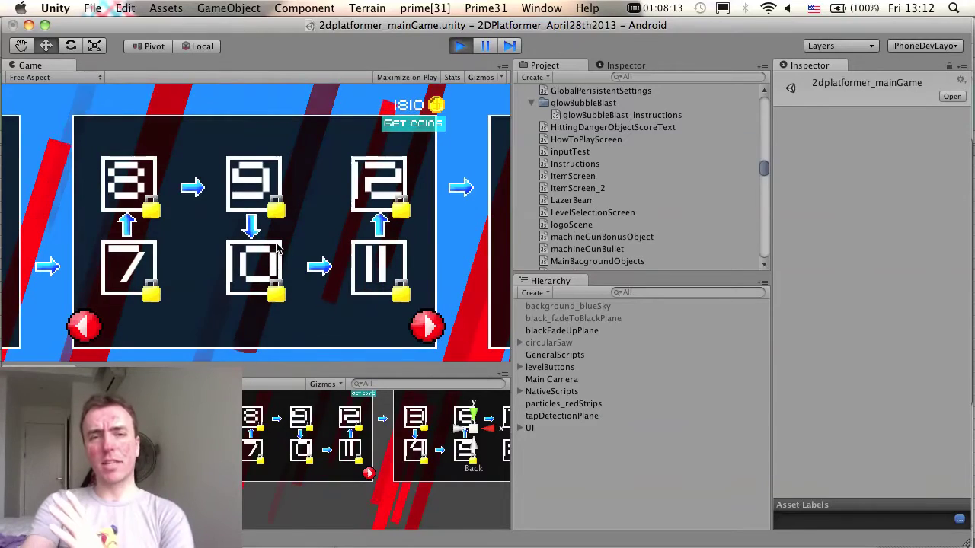
pyautogui.click(429, 326)
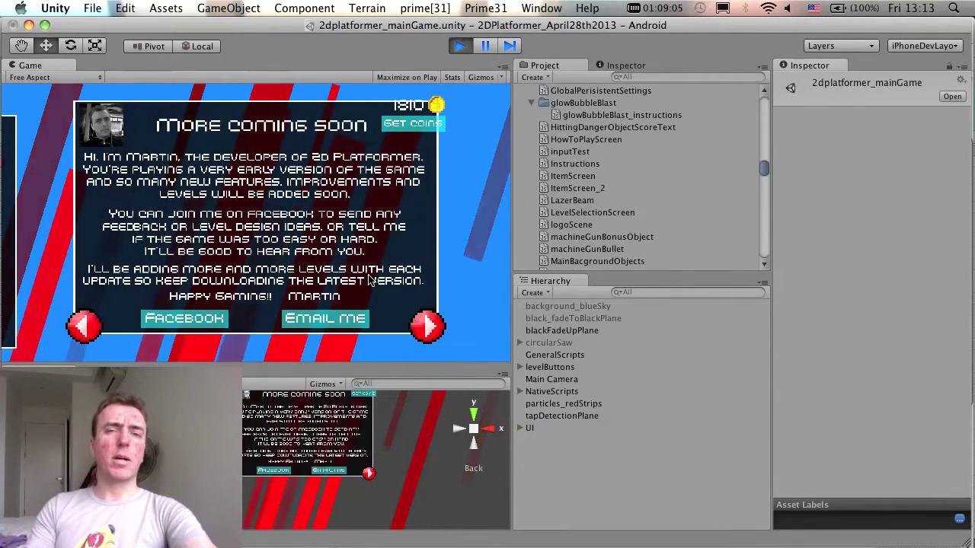
# Step: Page back to the first levels page, then forward again to the More coming soon message
pyautogui.click(84, 326)
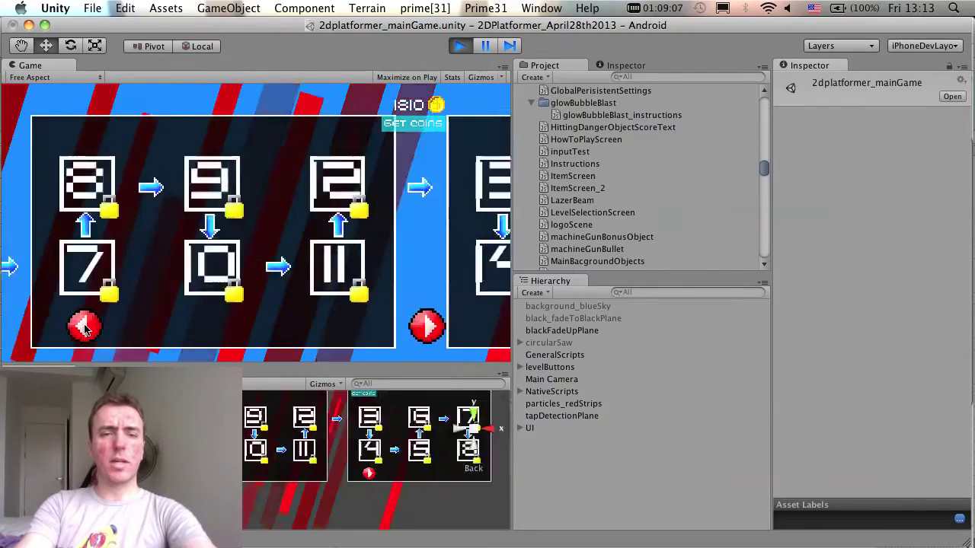
pyautogui.click(83, 326)
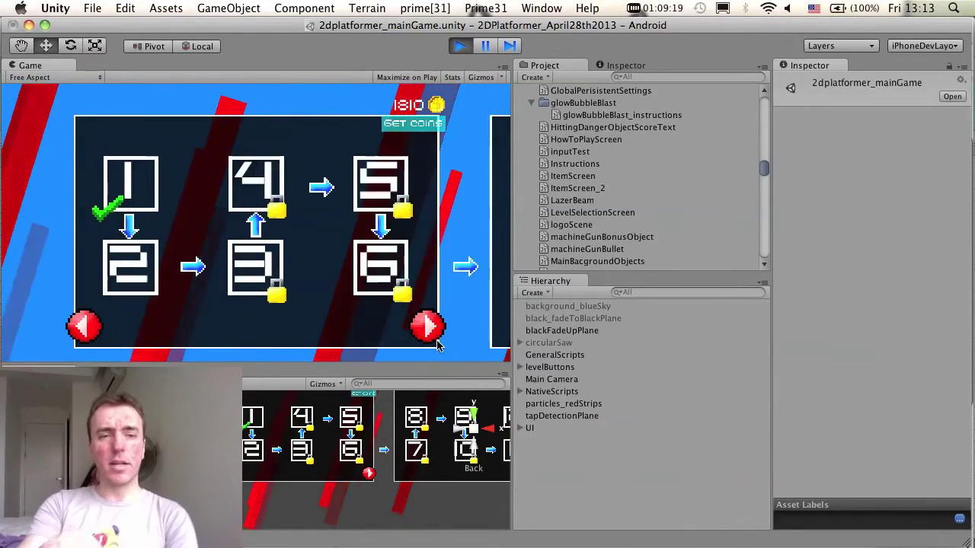
pyautogui.click(438, 343)
pyautogui.click(438, 342)
pyautogui.click(438, 343)
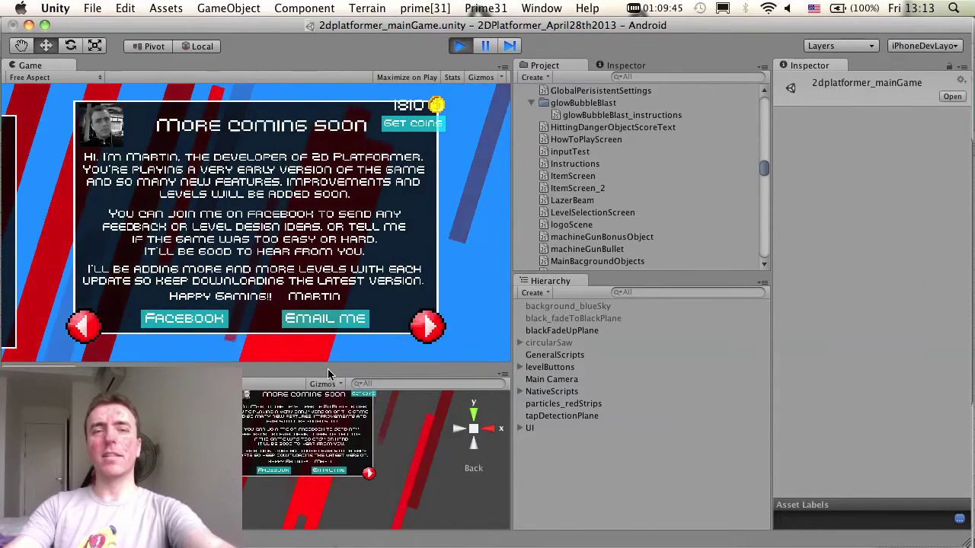
# Step: Mark the diary note about rearranged levels, then page the game back to the levels 1–6 page
pyautogui.press('super+Tab')
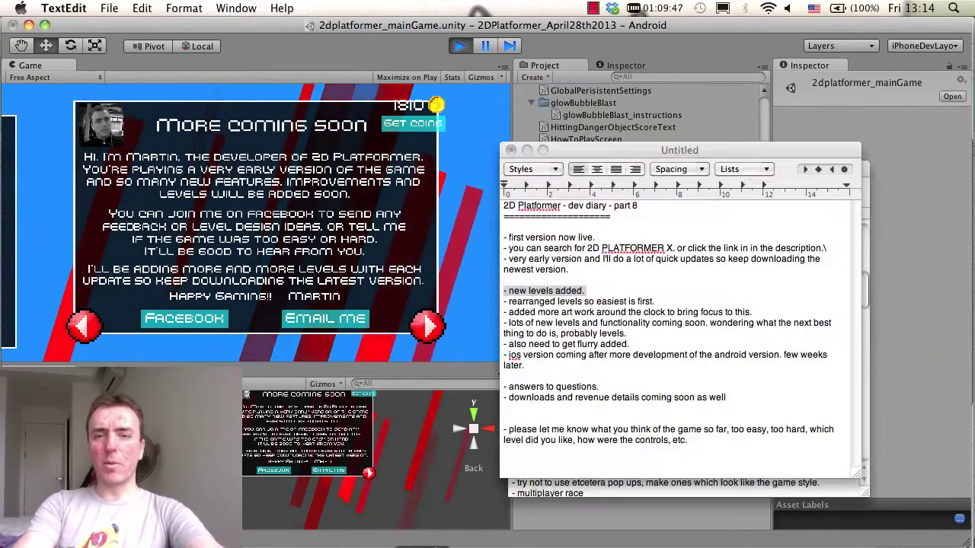
pyautogui.click(656, 301)
pyautogui.hotkey('shift', 'alt', 'Left')
pyautogui.hotkey('shift', 'alt', 'Left')
pyautogui.hotkey('shift', 'alt', 'Left')
pyautogui.hotkey('shift', 'alt', 'Left')
pyautogui.hotkey('shift', 'alt', 'Left')
pyautogui.hotkey('shift', 'alt', 'Left')
pyautogui.hotkey('shift', 'alt', 'Left')
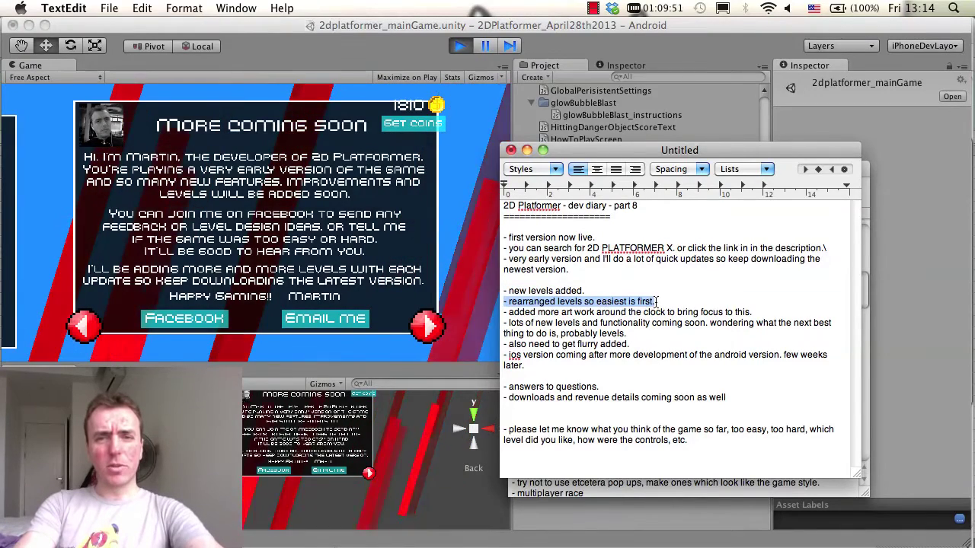
pyautogui.click(302, 61)
pyautogui.click(79, 336)
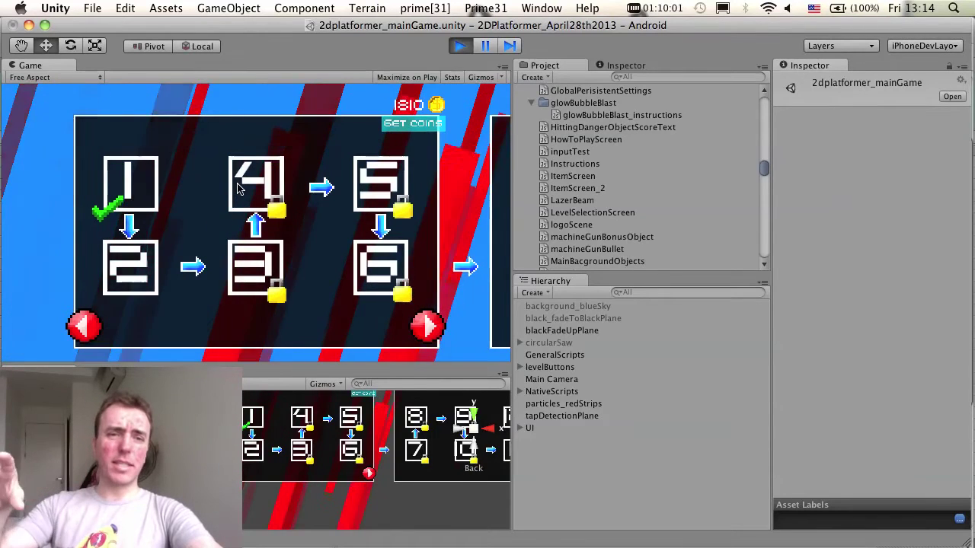
# Step: Start level 2, run and jump the character right, and decline the 100-coin auto-complete offer
pyautogui.click(149, 260)
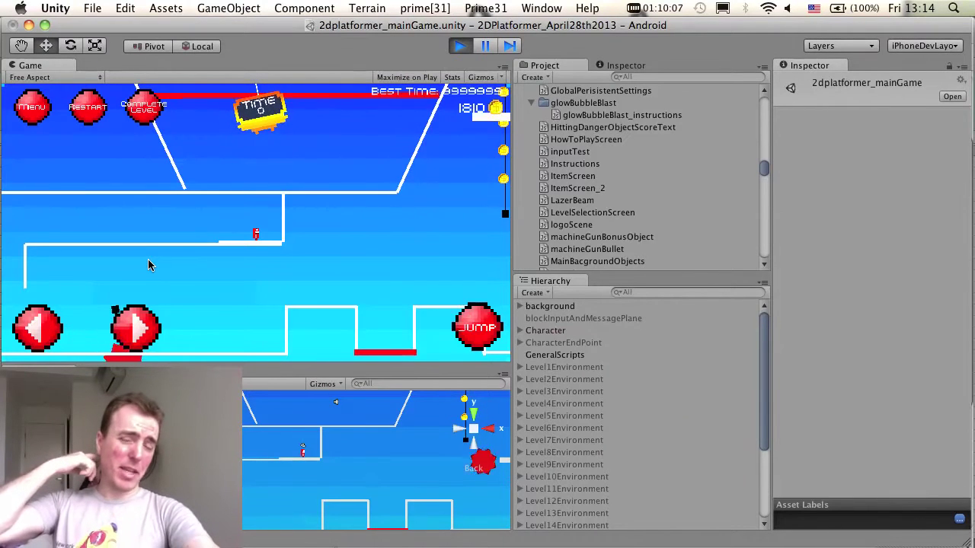
pyautogui.press('Left')
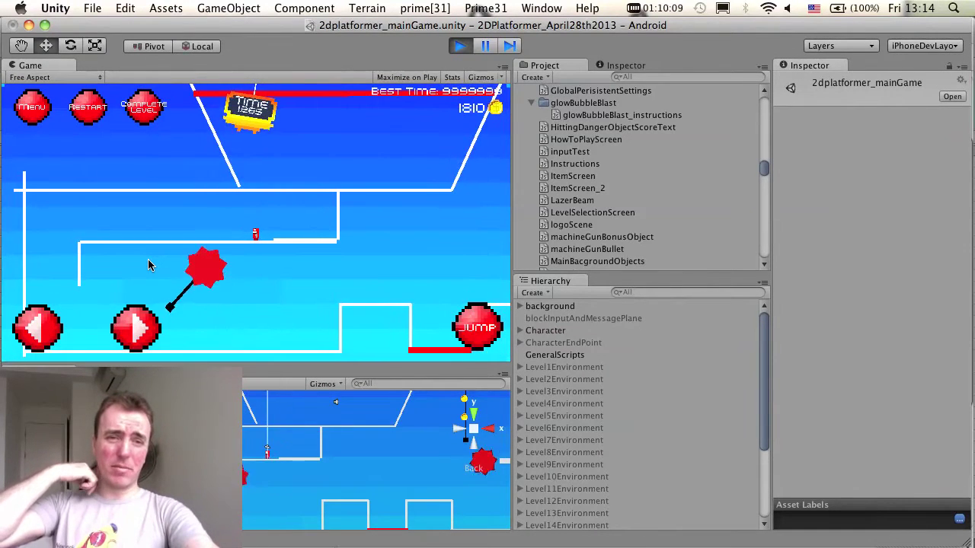
pyautogui.press('Right')
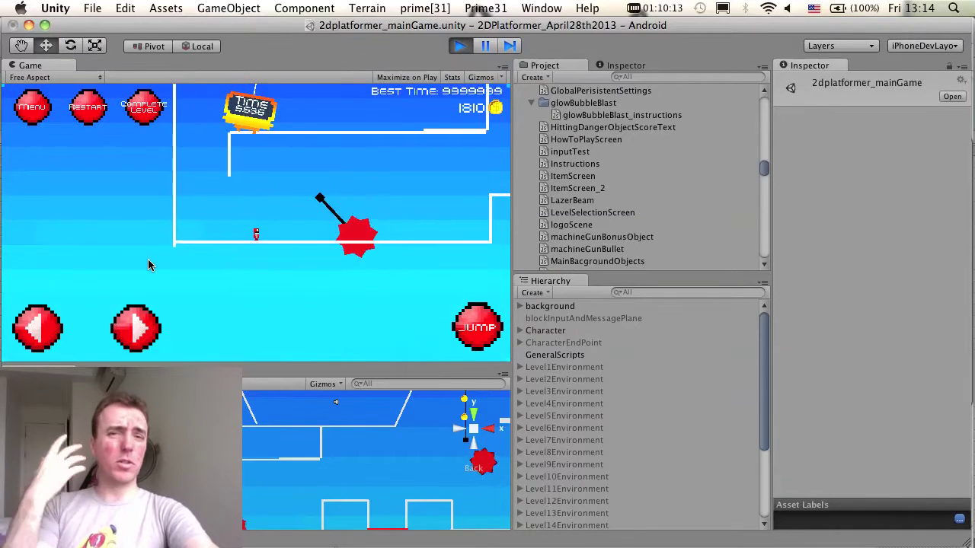
pyautogui.press('Right')
pyautogui.press('space')
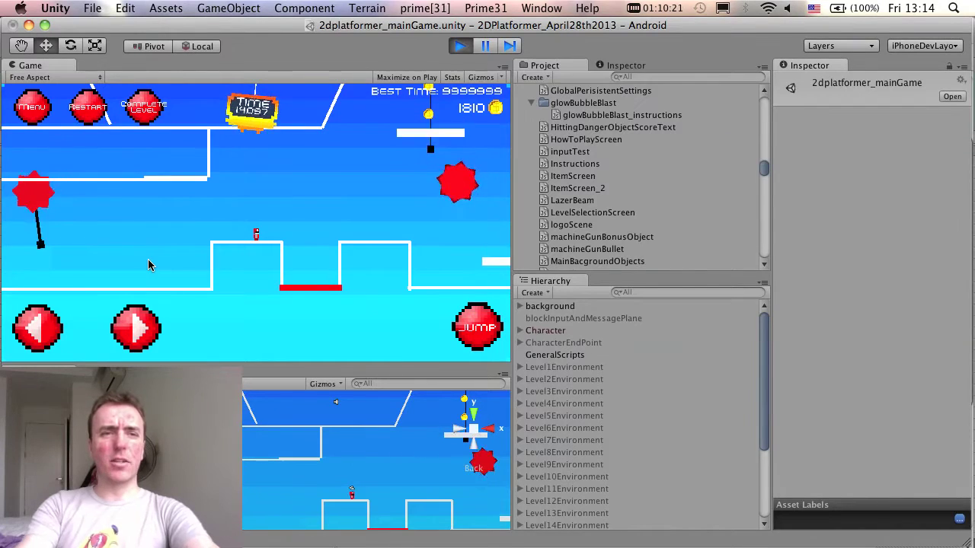
pyautogui.click(147, 111)
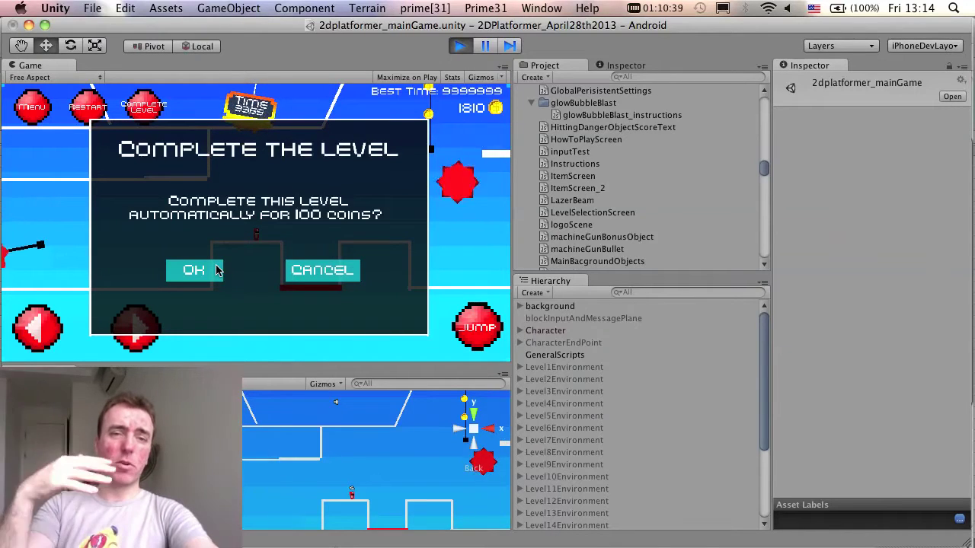
pyautogui.click(318, 271)
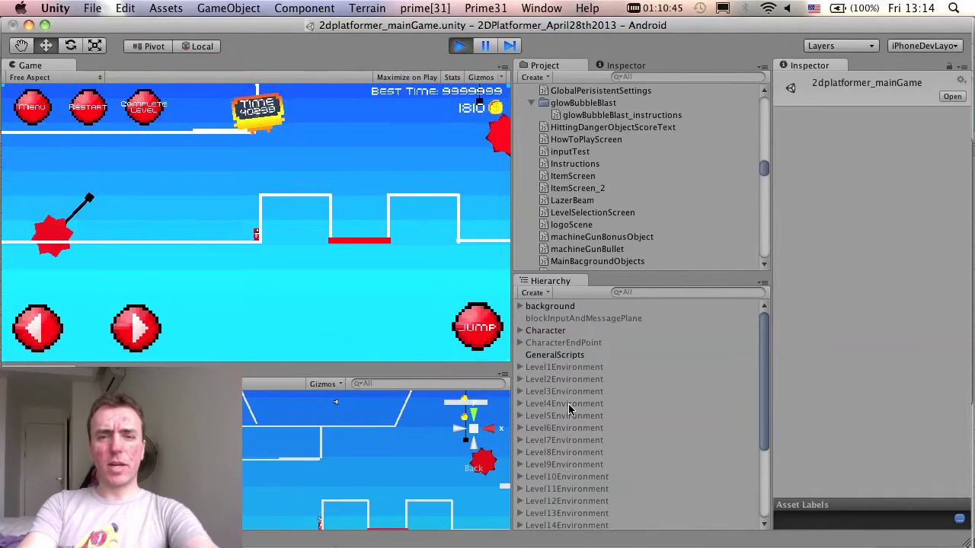
# Step: Select Character, expand its Main Camera to browse HUD, then frame Character in the scene view
pyautogui.click(546, 330)
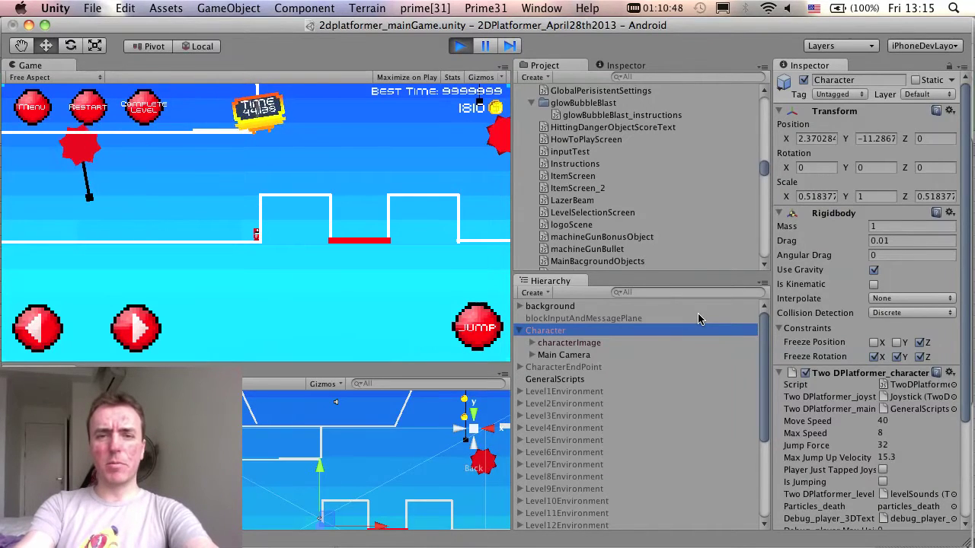
pyautogui.press('Down')
pyautogui.press('Down')
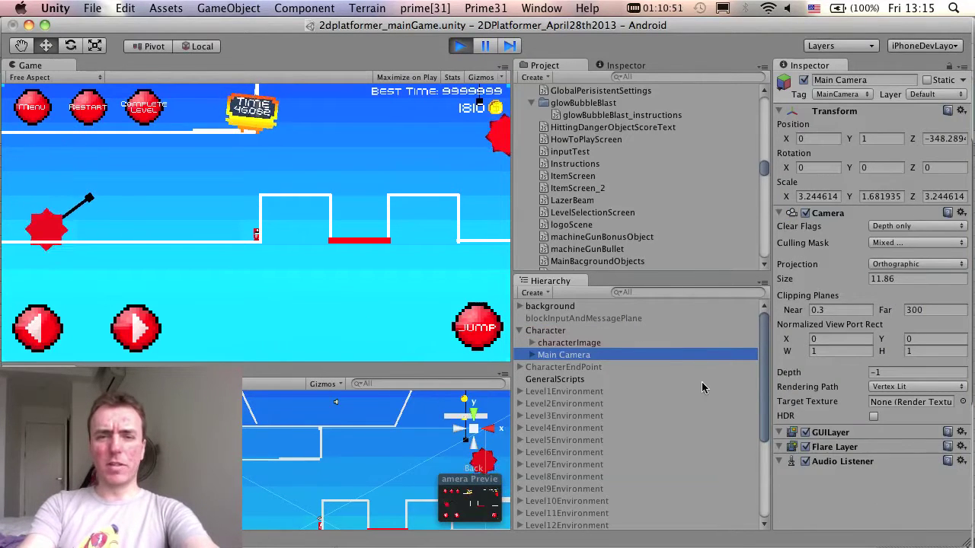
pyautogui.press('Right')
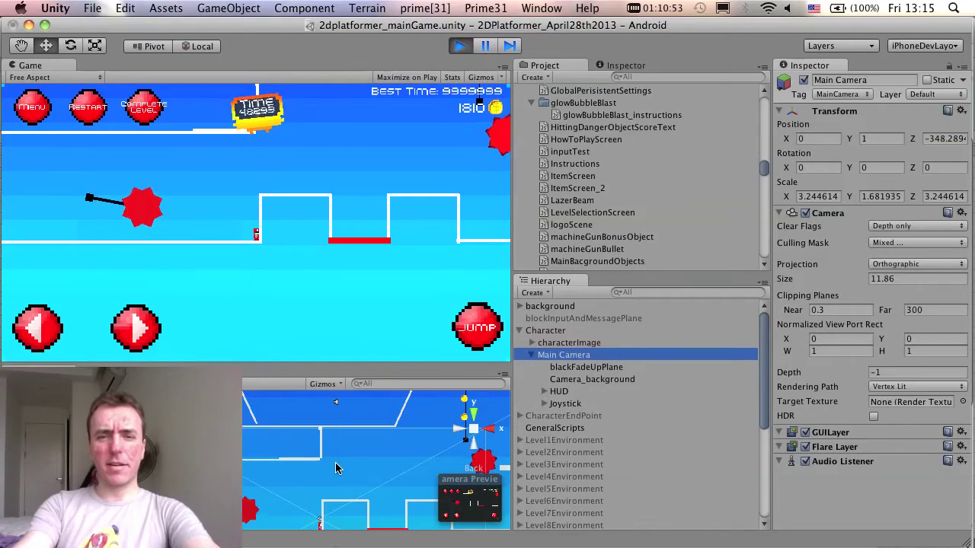
pyautogui.press('Down')
pyautogui.press('Down')
pyautogui.press('Down')
pyautogui.press('Down')
pyautogui.press('Up')
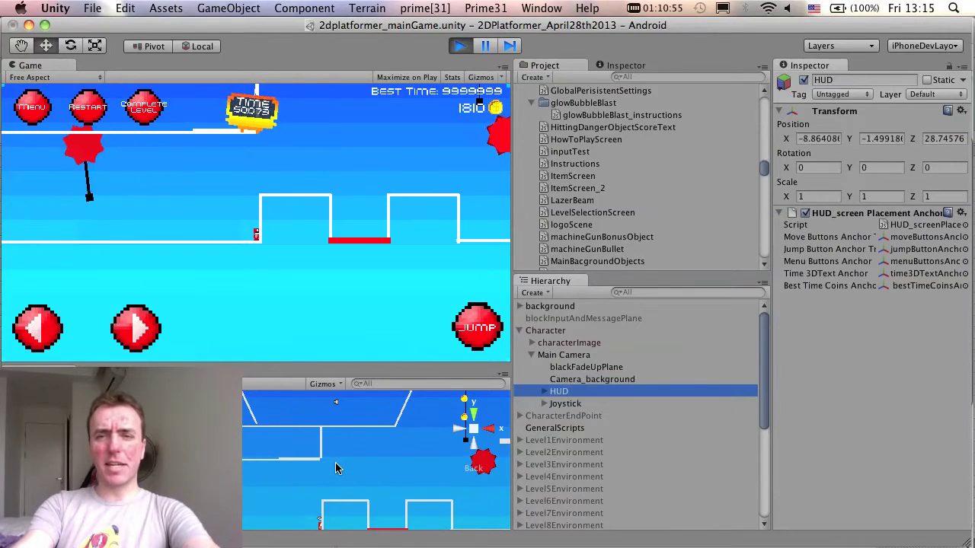
pyautogui.press('Up')
pyautogui.press('Up')
pyautogui.press('Up')
pyautogui.press('Up')
pyautogui.press('Up')
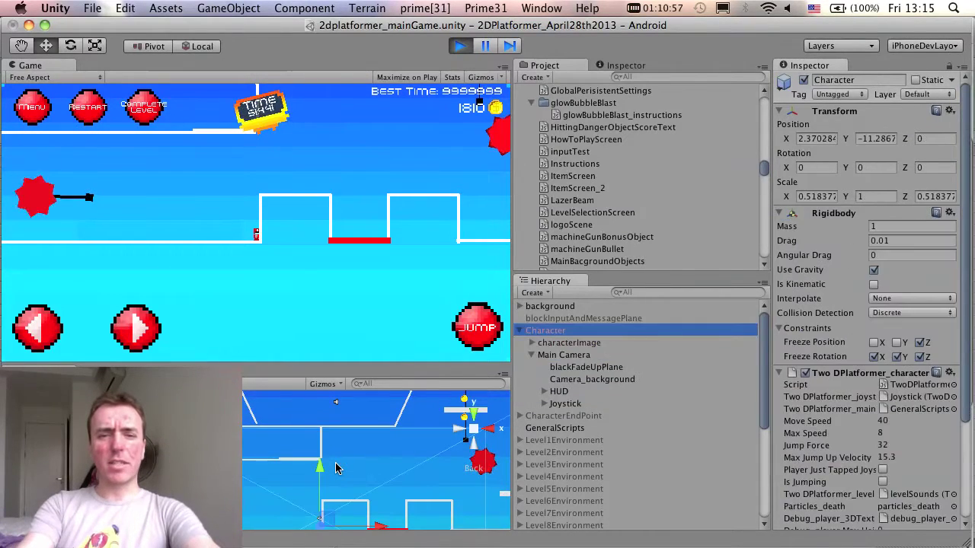
pyautogui.press('f')
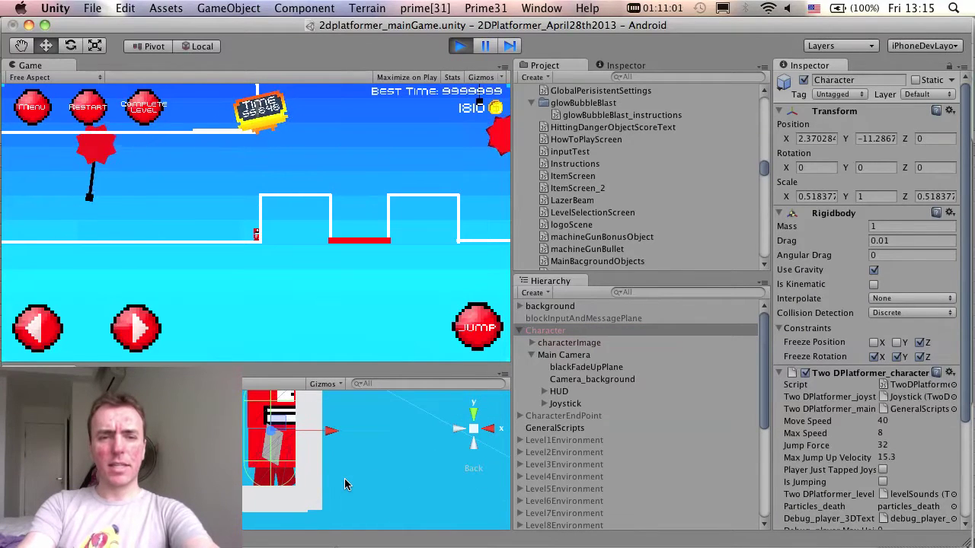
# Step: Briefly enlarge the scene view, then walk the character left and right along the floor
pyautogui.moveTo(322, 364); pyautogui.dragTo(322, 165)
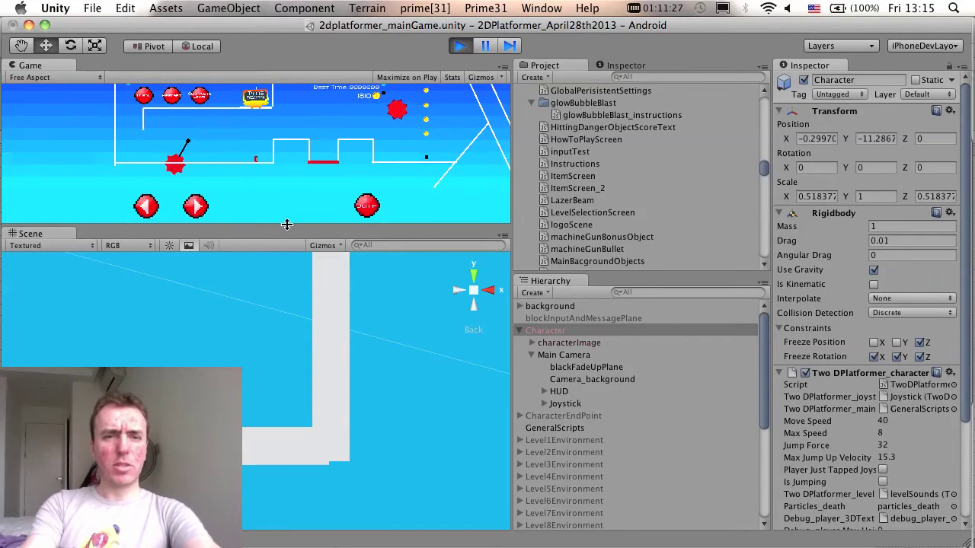
pyautogui.moveTo(286, 224); pyautogui.dragTo(287, 372)
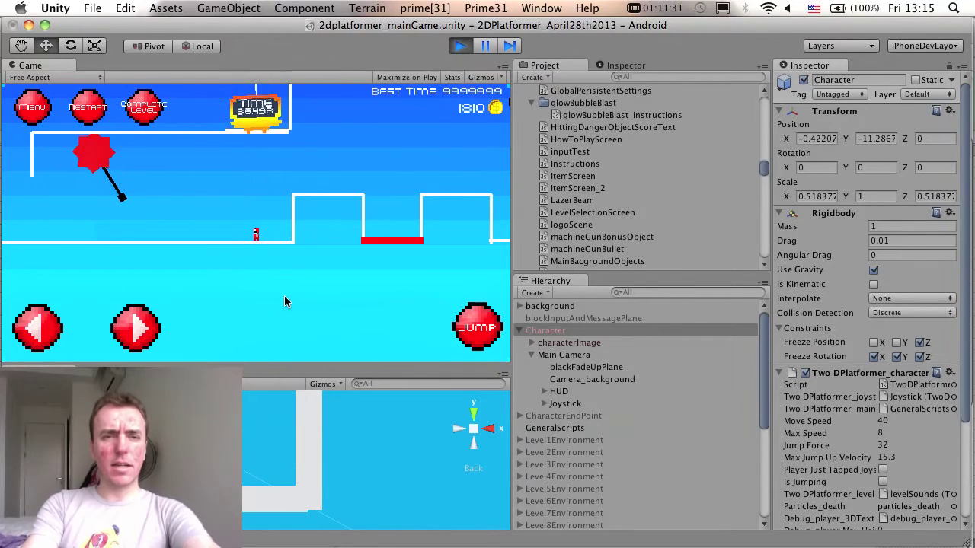
pyautogui.press('Left')
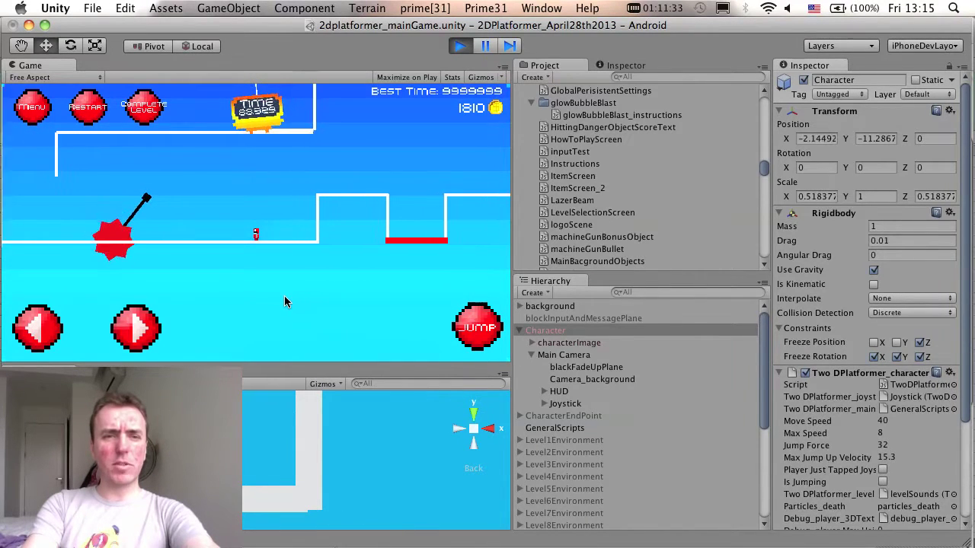
pyautogui.press('Right')
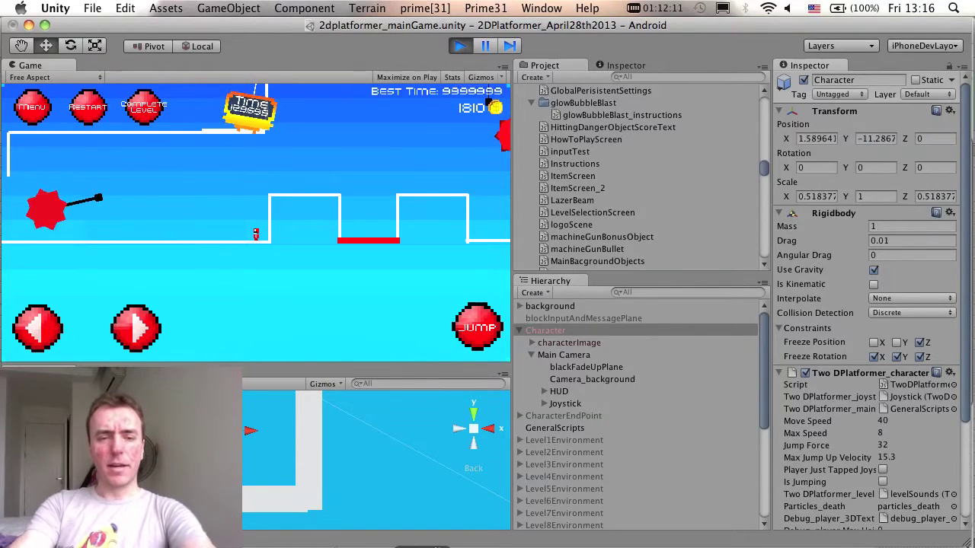
pyautogui.press('super+Tab')
# Step: Mark the diary note about art around the clock, then stop the running game with Cmd+P
pyautogui.moveTo(752, 312); pyautogui.dragTo(488, 314)
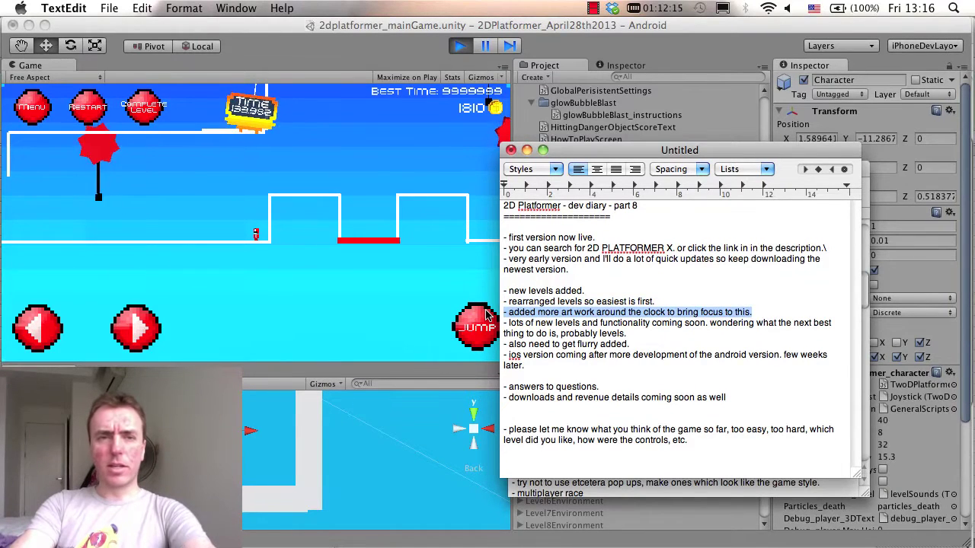
pyautogui.click(240, 103)
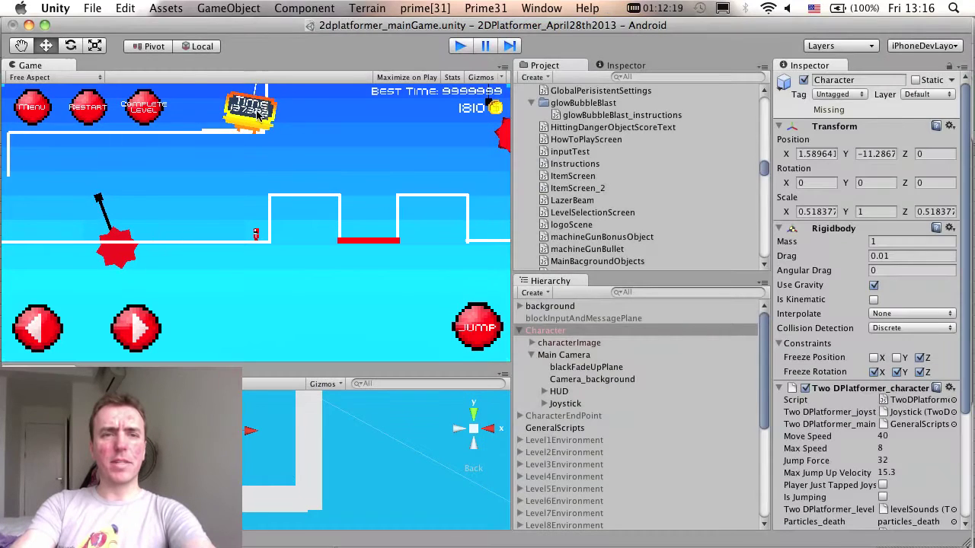
pyautogui.press('super+p')
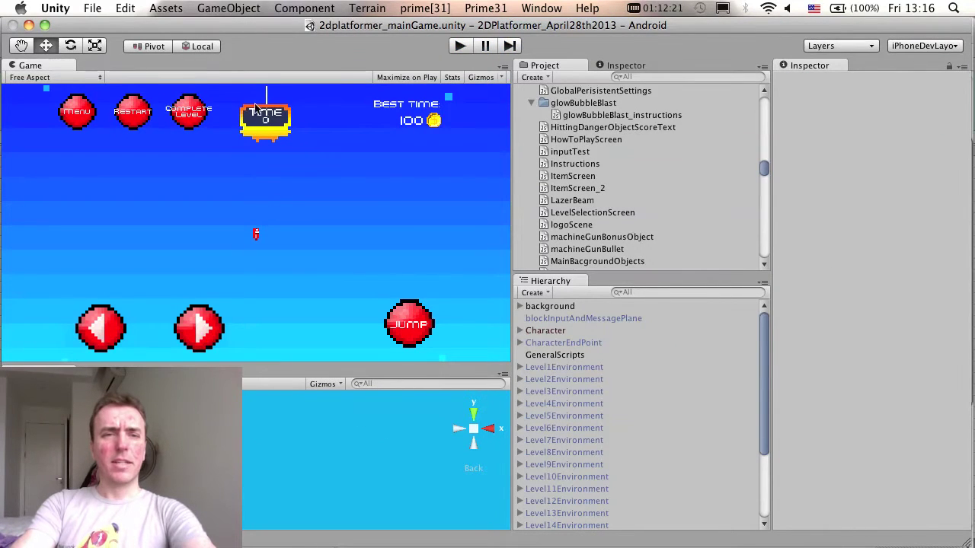
# Step: Put Unity back into Play mode to play-test the level again
pyautogui.click(461, 46)
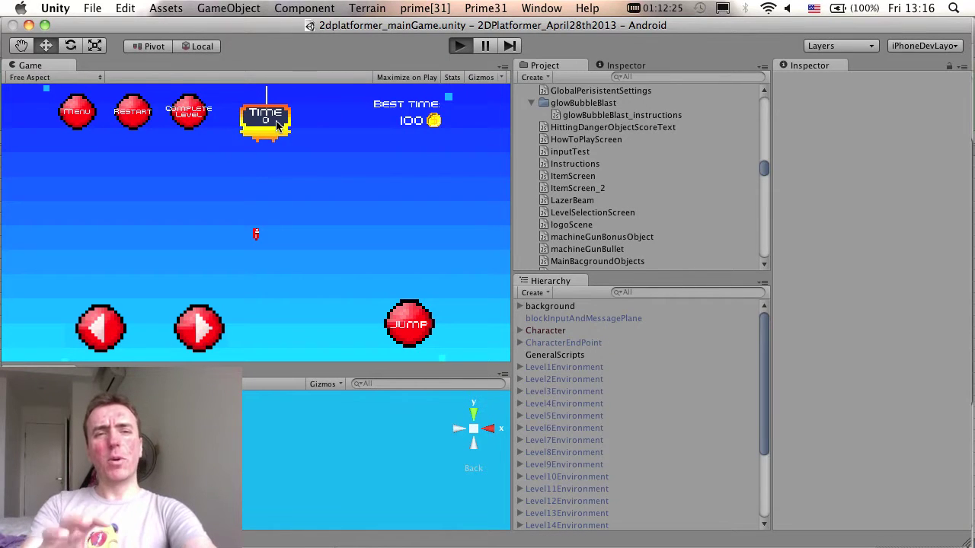
pyautogui.press('super+p')
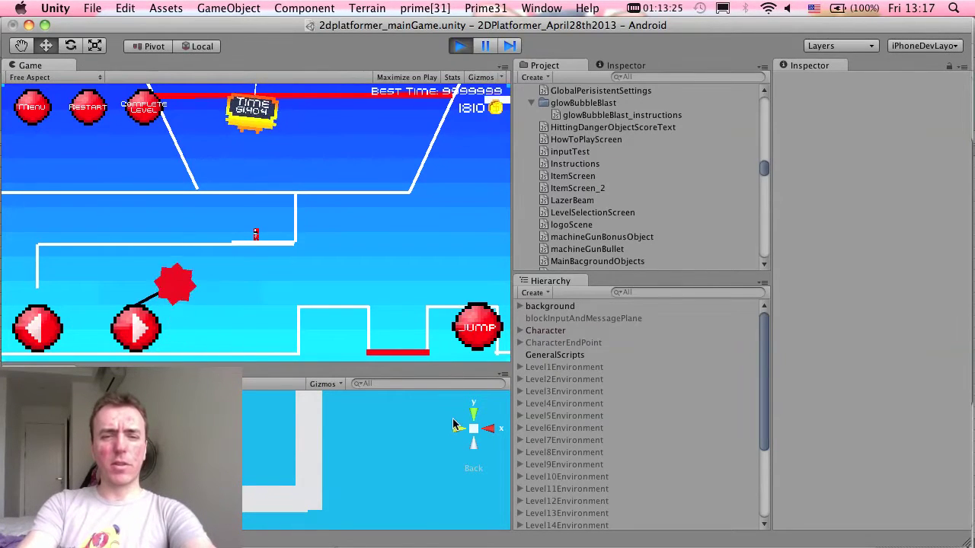
pyautogui.press('super+Tab')
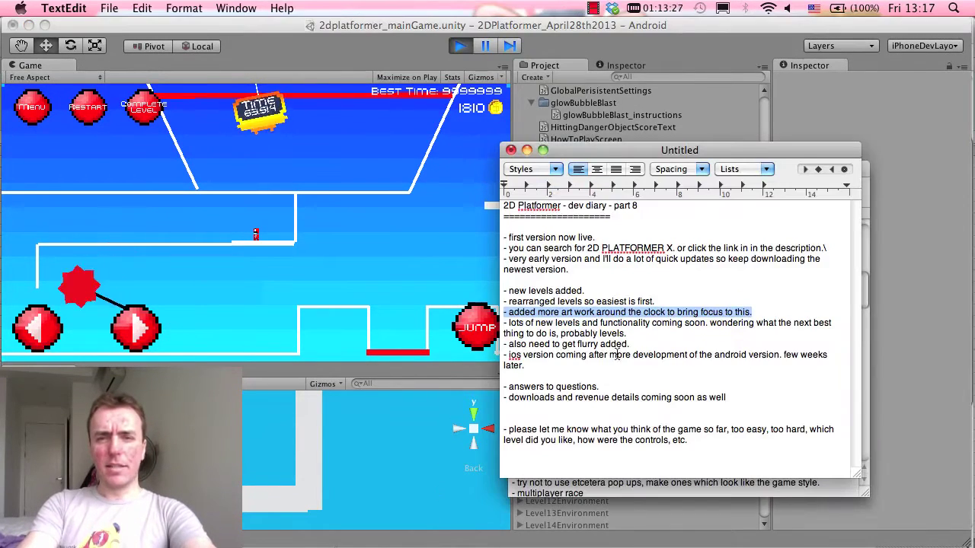
pyautogui.moveTo(627, 336); pyautogui.dragTo(504, 330)
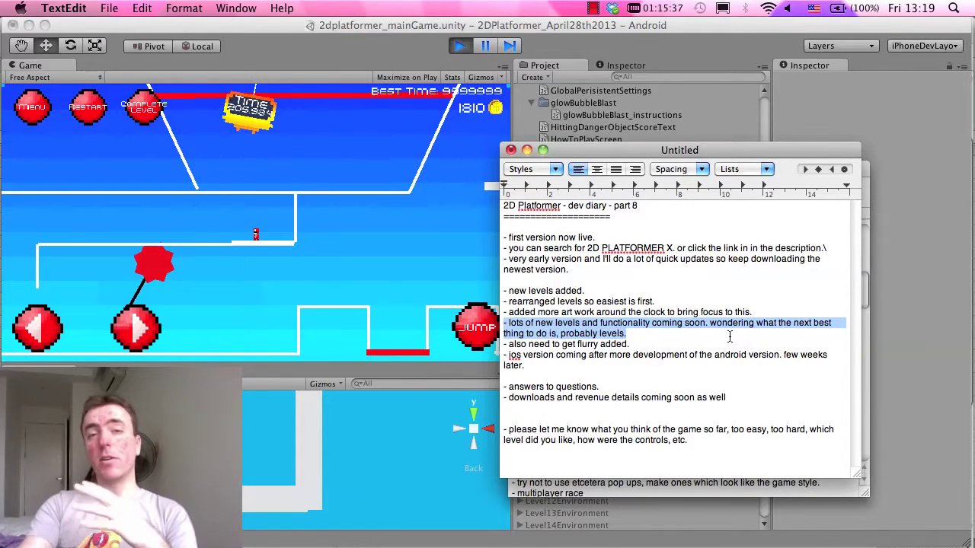
# Step: Append '.com' after 'flurry' so the note reads 'also need to get flurry.com added.'
pyautogui.click(654, 344)
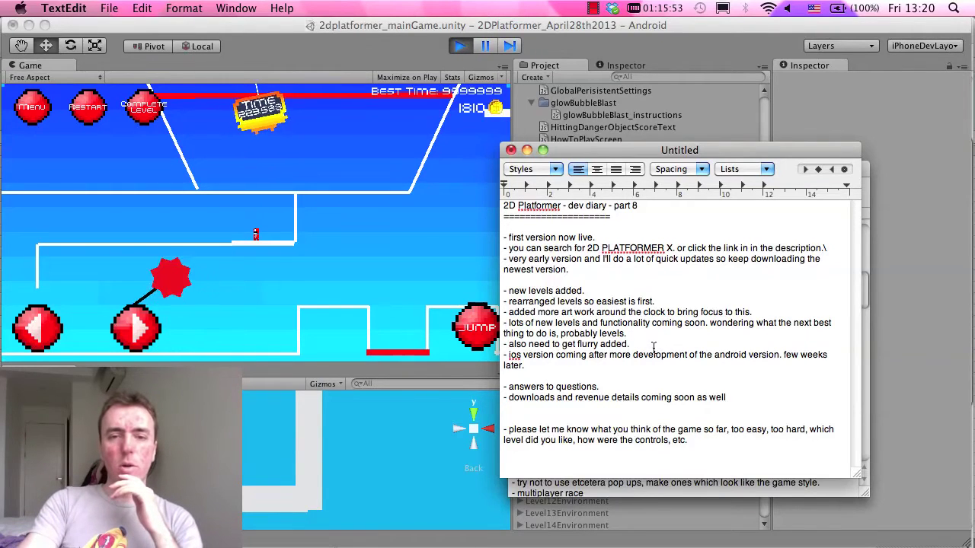
pyautogui.moveTo(526, 366); pyautogui.dragTo(503, 355)
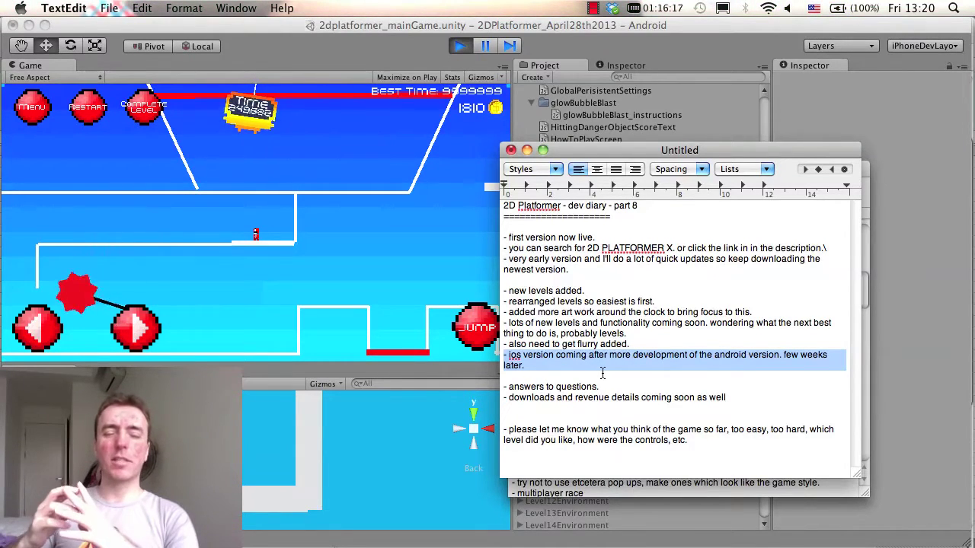
pyautogui.moveTo(630, 345); pyautogui.dragTo(504, 347)
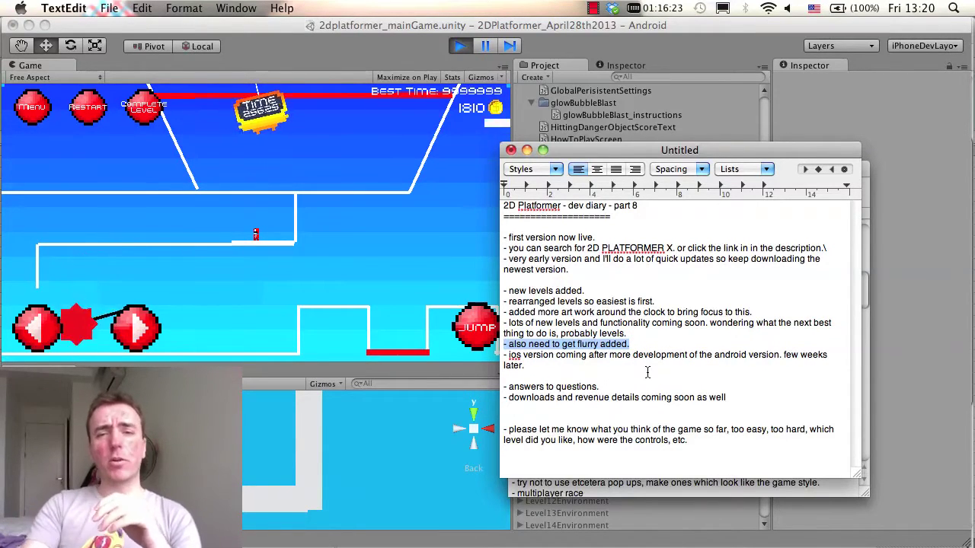
pyautogui.click(598, 344)
pyautogui.write('.com')
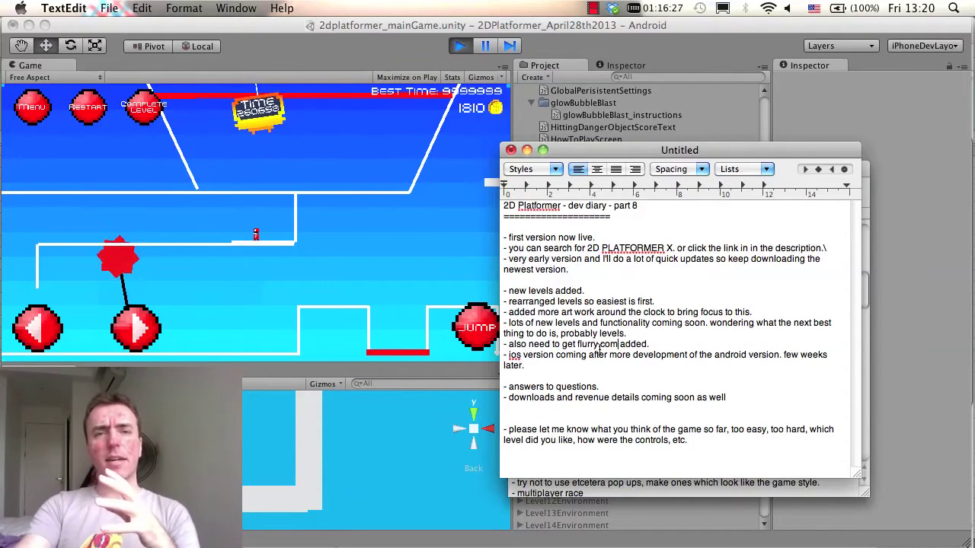
# Step: Reset the Unity game, highlight the answers-to-questions note line, then bring up Safari's YouTube comments
pyautogui.click(533, 137)
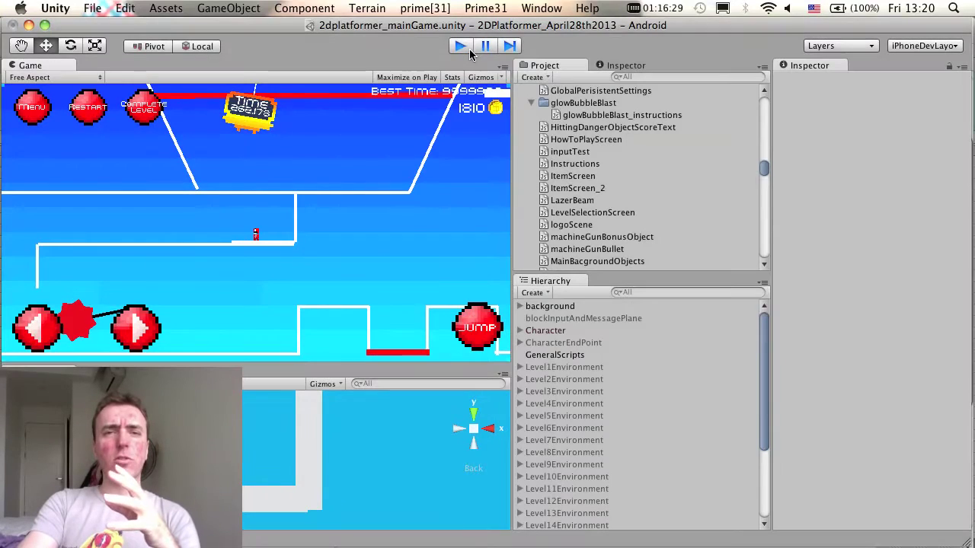
pyautogui.press('super+Tab')
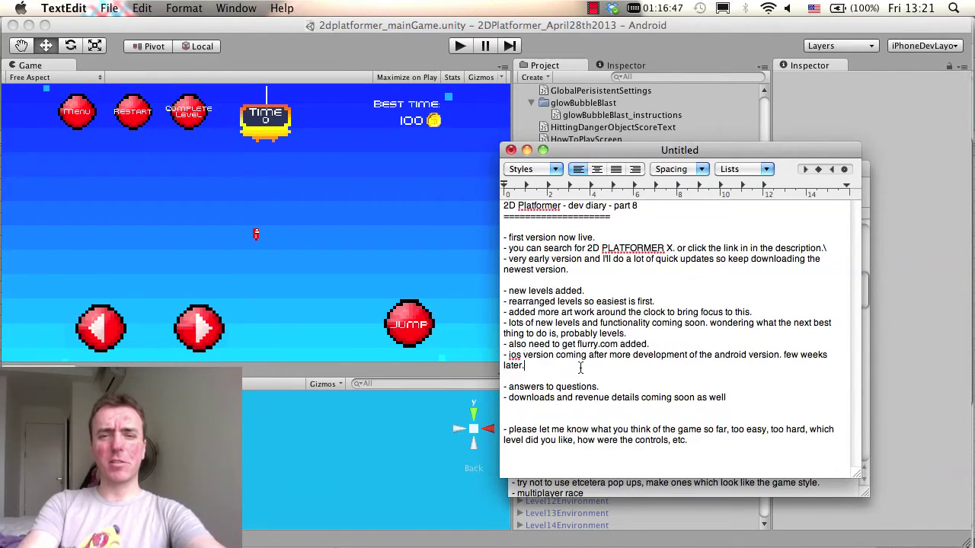
pyautogui.keyDown('shift'); pyautogui.click(642, 397); pyautogui.keyUp('shift')
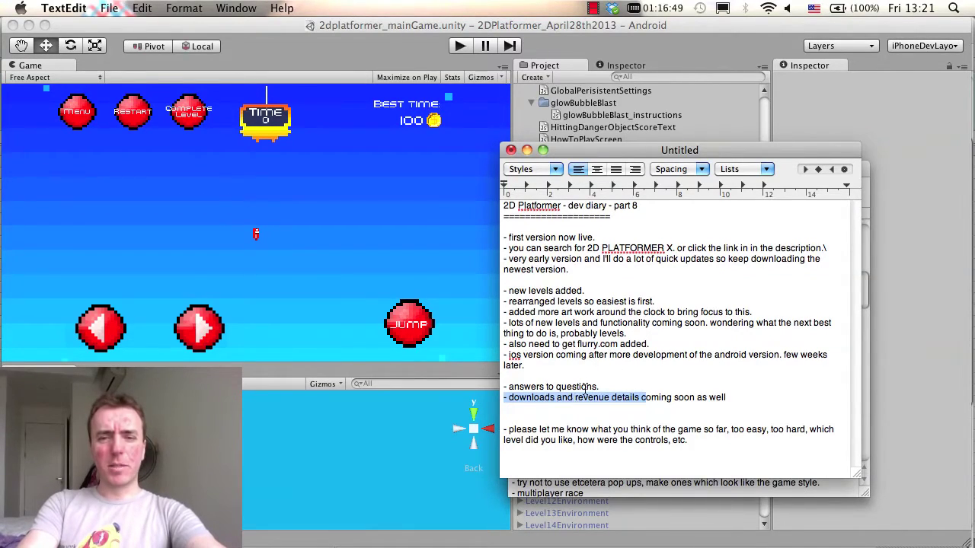
pyautogui.moveTo(598, 387); pyautogui.dragTo(492, 387)
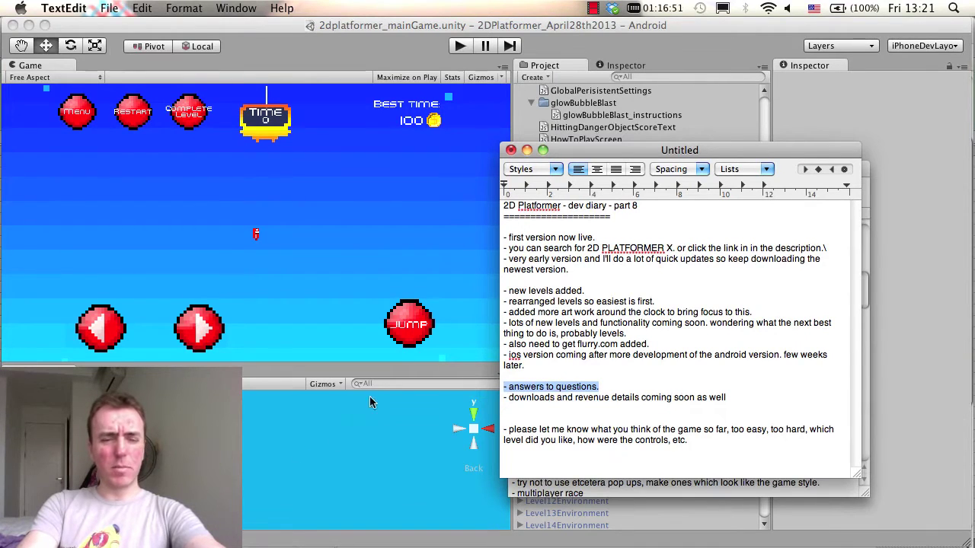
pyautogui.press('super+Tab')
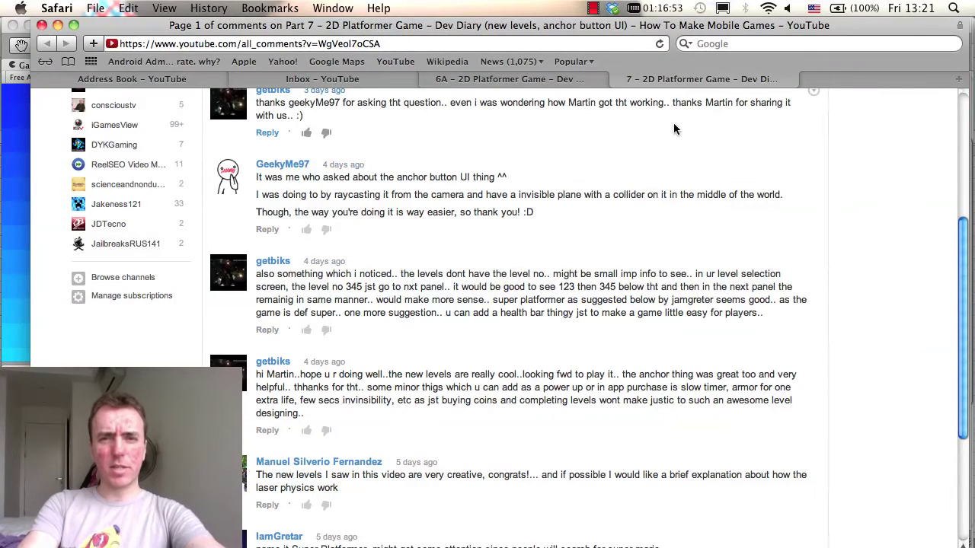
# Step: Show the Part 6A '2D Platformer Game' comments about levels and artwork
pyautogui.click(480, 80)
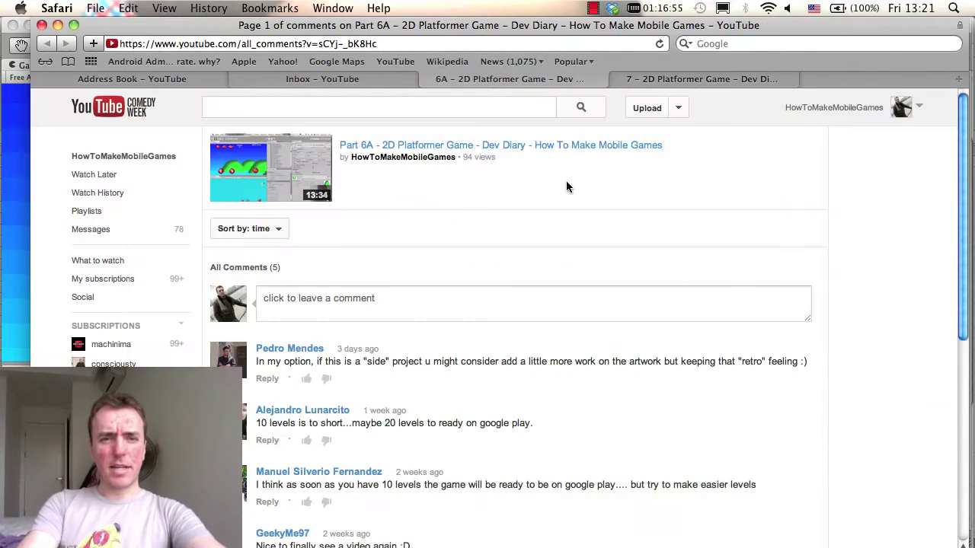
pyautogui.scroll(-1, 578, 198)
pyautogui.scroll(1, 577, 198)
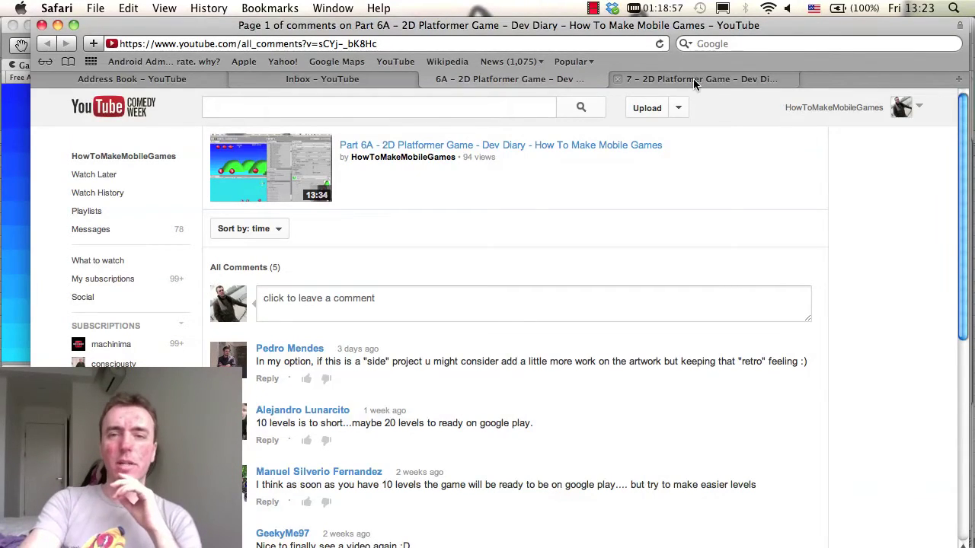
# Step: Return to the Part 7 comments and scroll to the Super Platformer name suggestion
pyautogui.click(691, 81)
pyautogui.click(498, 81)
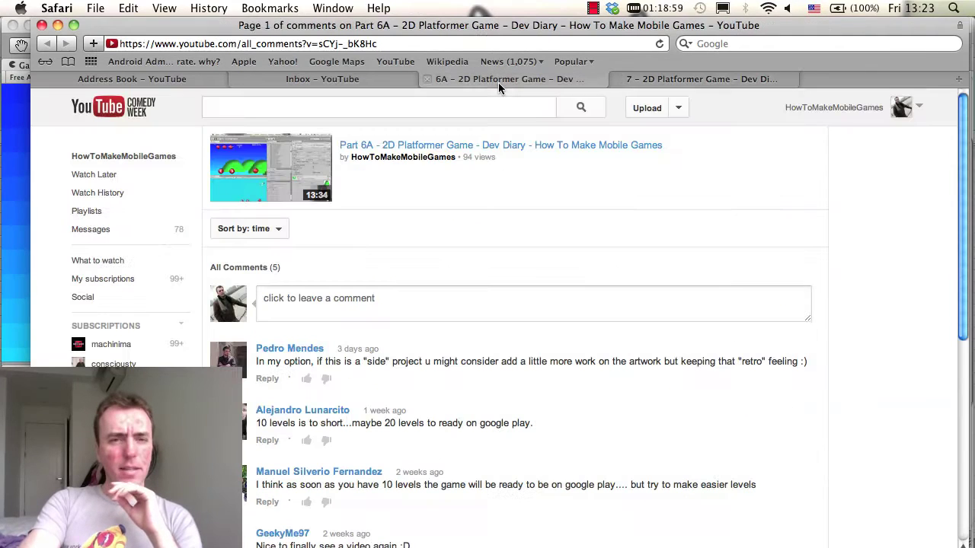
pyautogui.click(701, 81)
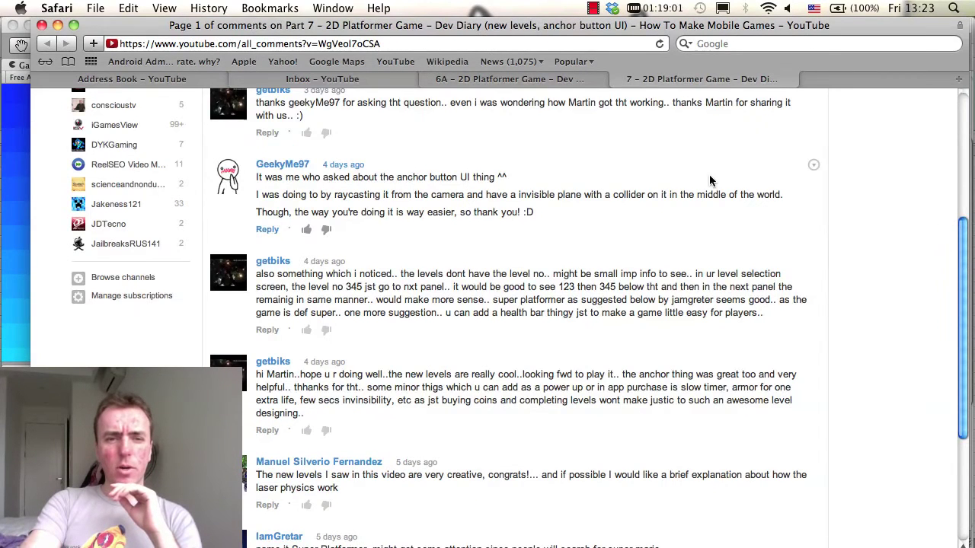
pyautogui.scroll(-1, 709, 175)
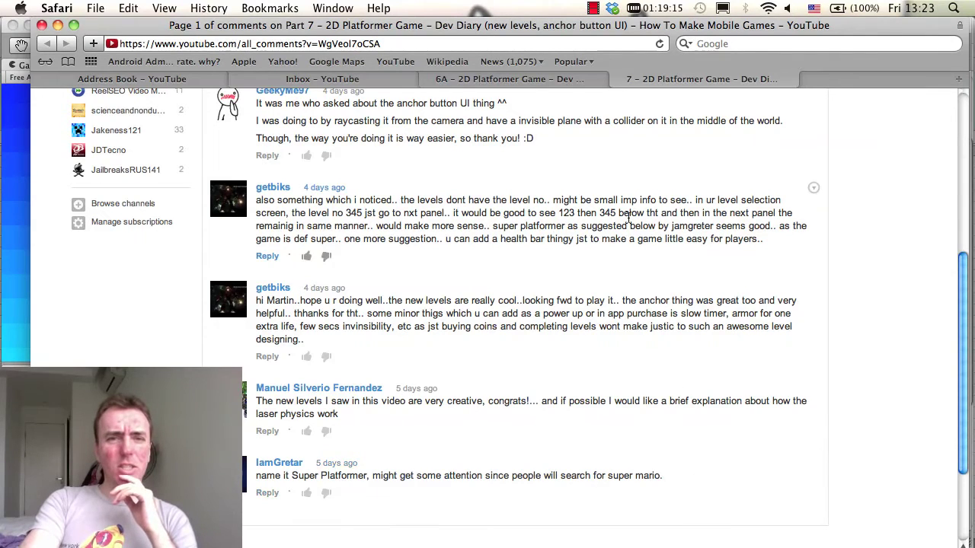
# Step: Search Google Play apps for 'super mario' in Chrome
pyautogui.press('super+Tab')
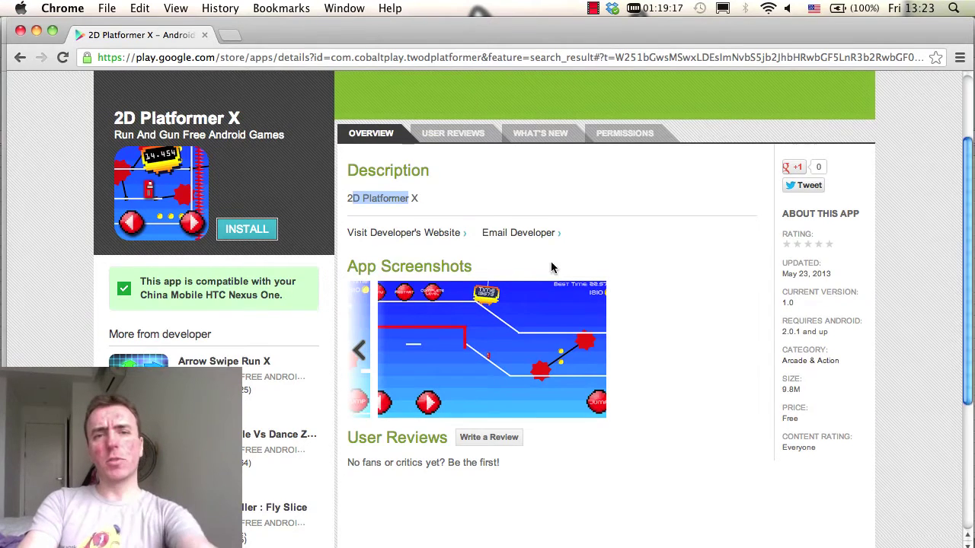
pyautogui.scroll(3, 402, 142)
pyautogui.click(396, 128)
pyautogui.write('super maro')
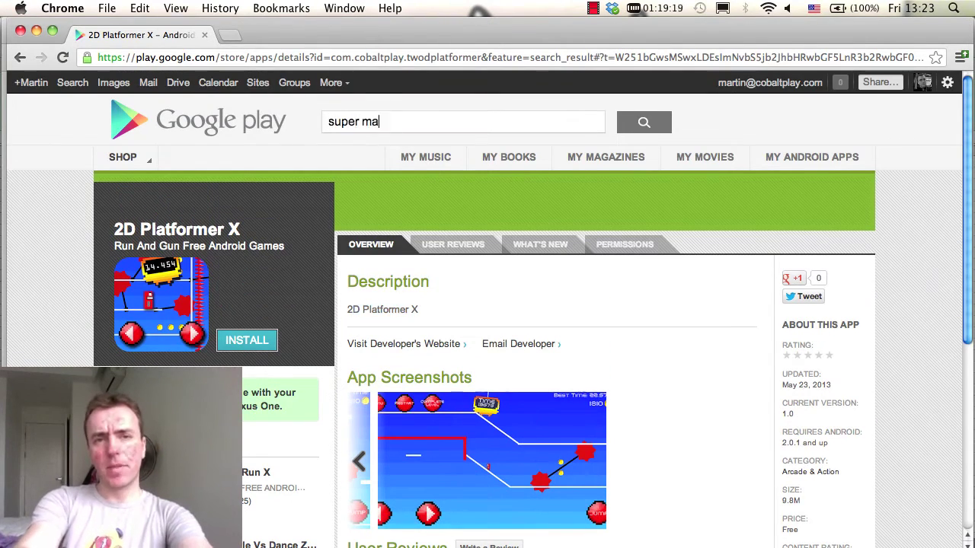
pyautogui.write('io')
pyautogui.press('Return')
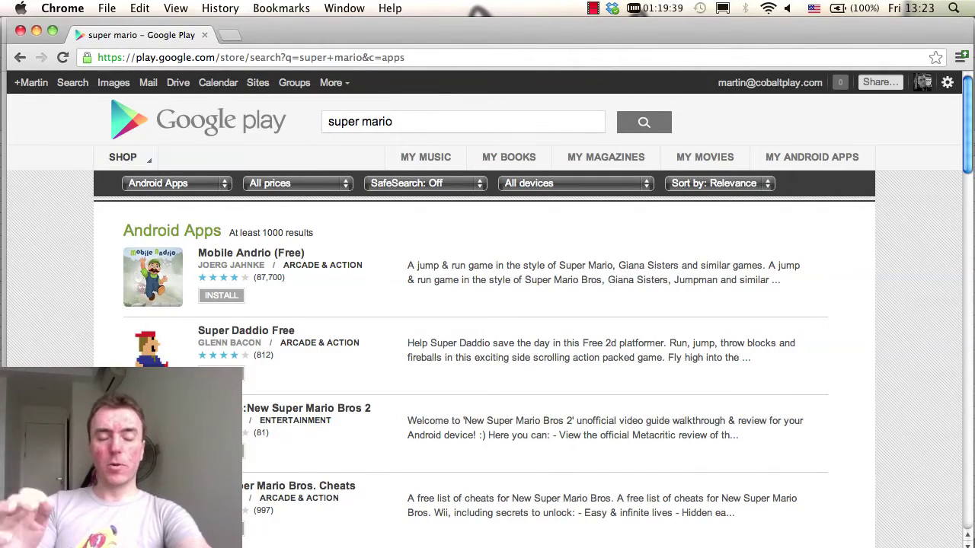
# Step: Browse the super mario results, including guide apps like Super Mario Bros 2 Tricks
pyautogui.scroll(-5, 537, 297)
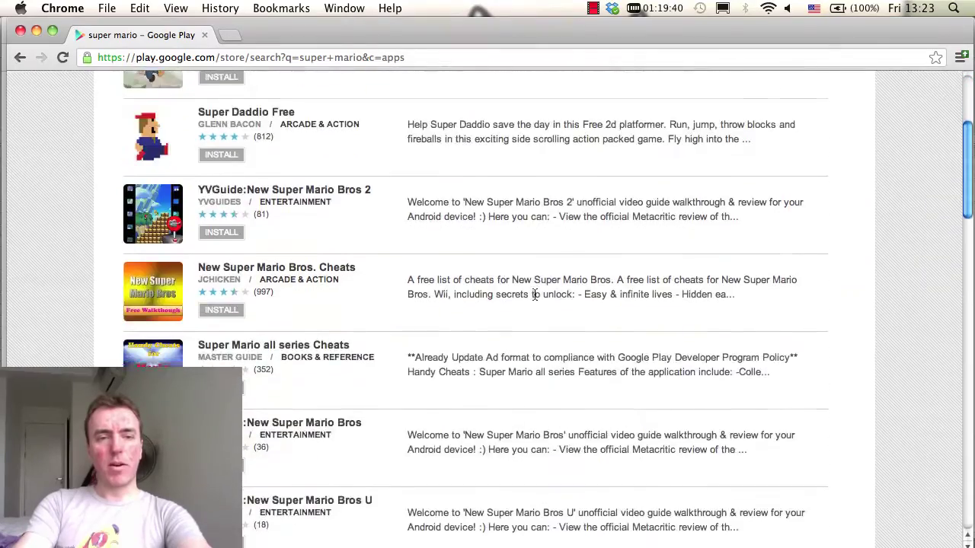
pyautogui.scroll(-15, 534, 294)
pyautogui.scroll(15, 528, 298)
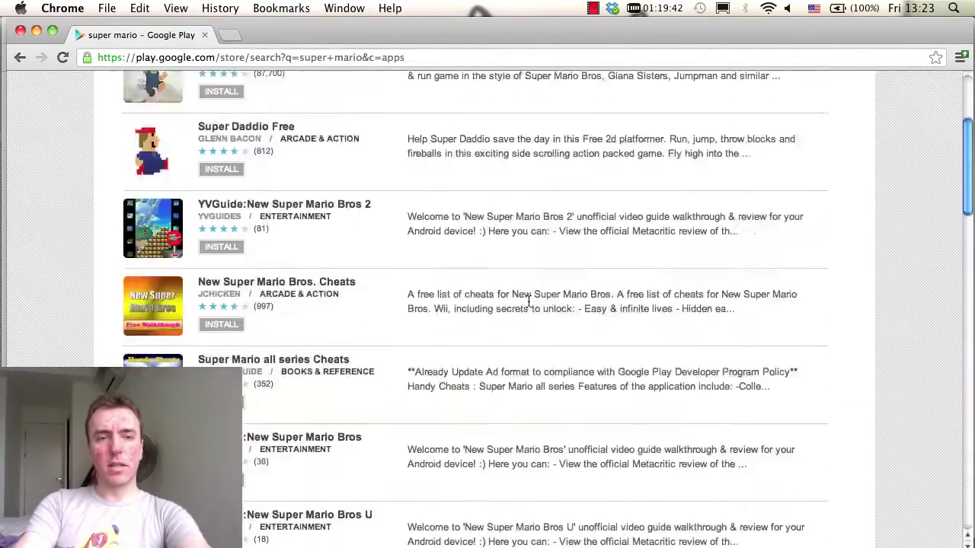
pyautogui.scroll(5, 529, 302)
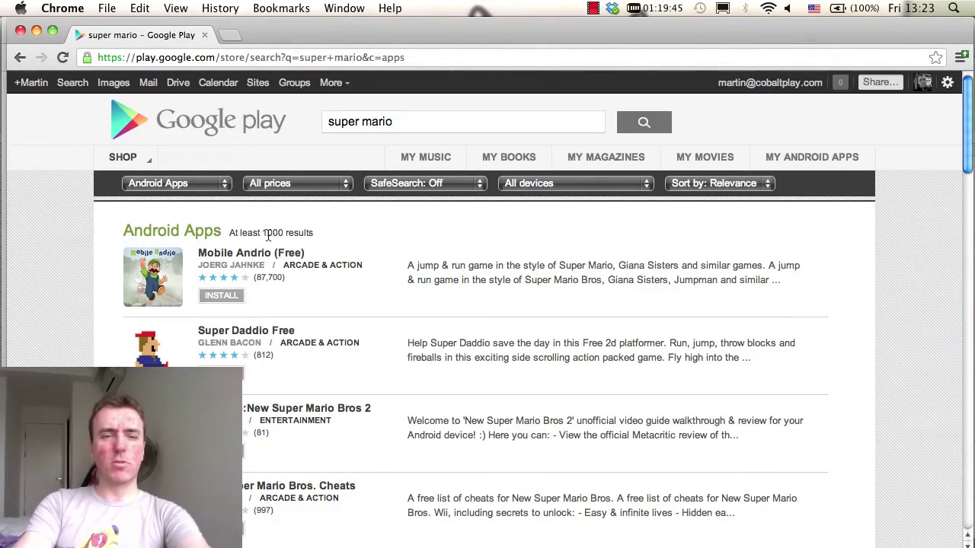
pyautogui.scroll(-12, 276, 237)
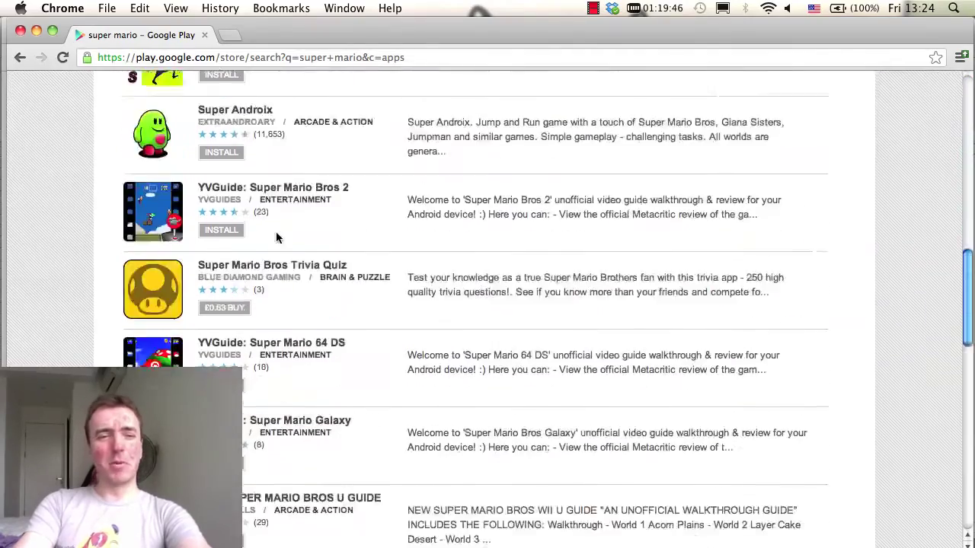
pyautogui.scroll(10, 277, 237)
pyautogui.scroll(-12, 277, 238)
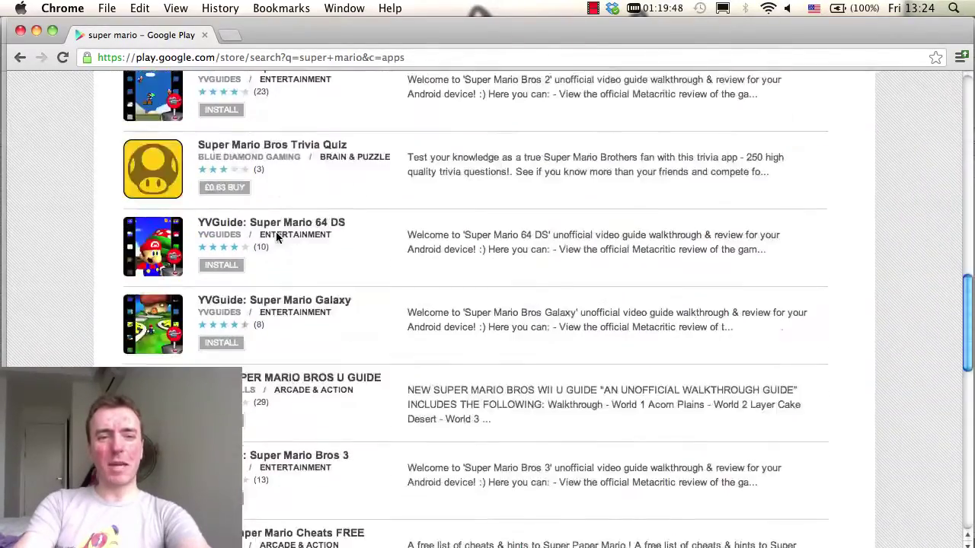
pyautogui.scroll(10, 276, 237)
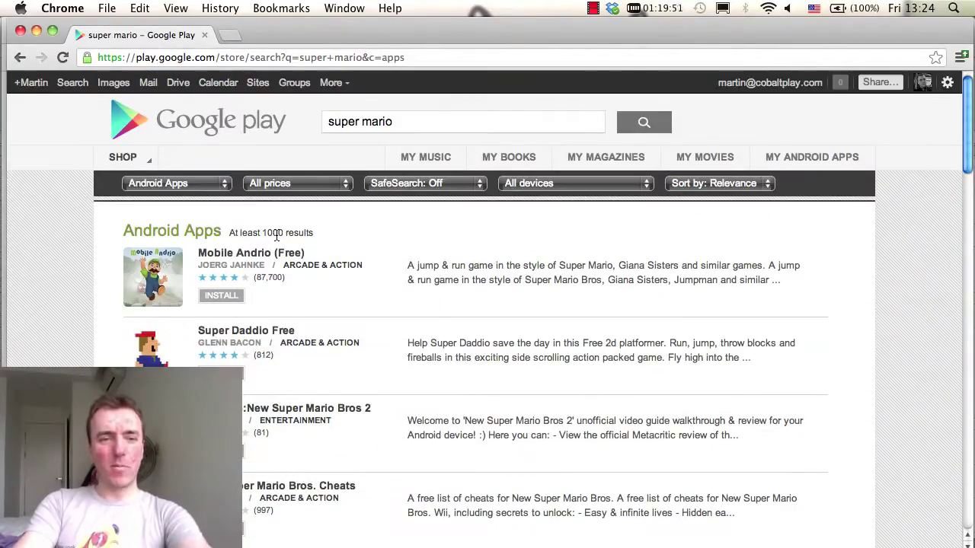
pyautogui.scroll(-3, 276, 236)
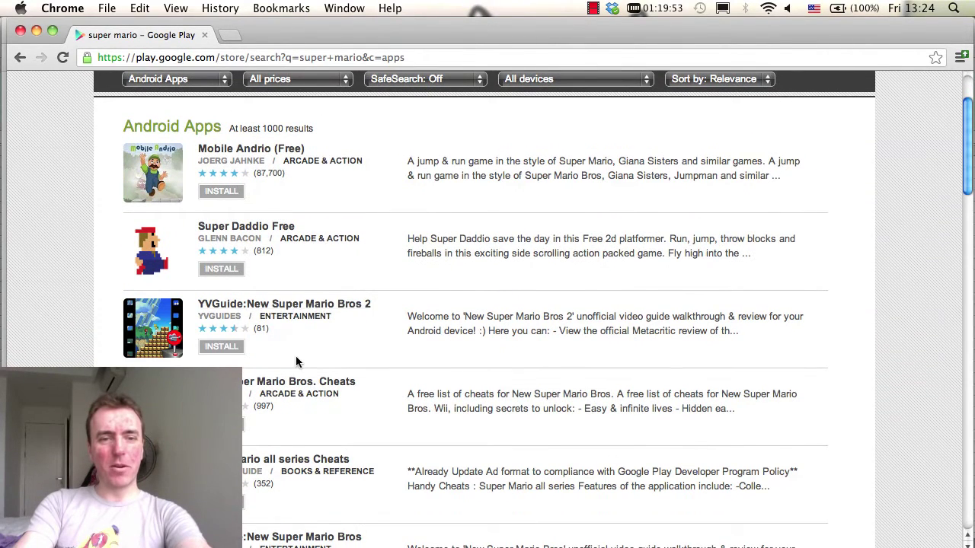
pyautogui.scroll(-2, 297, 362)
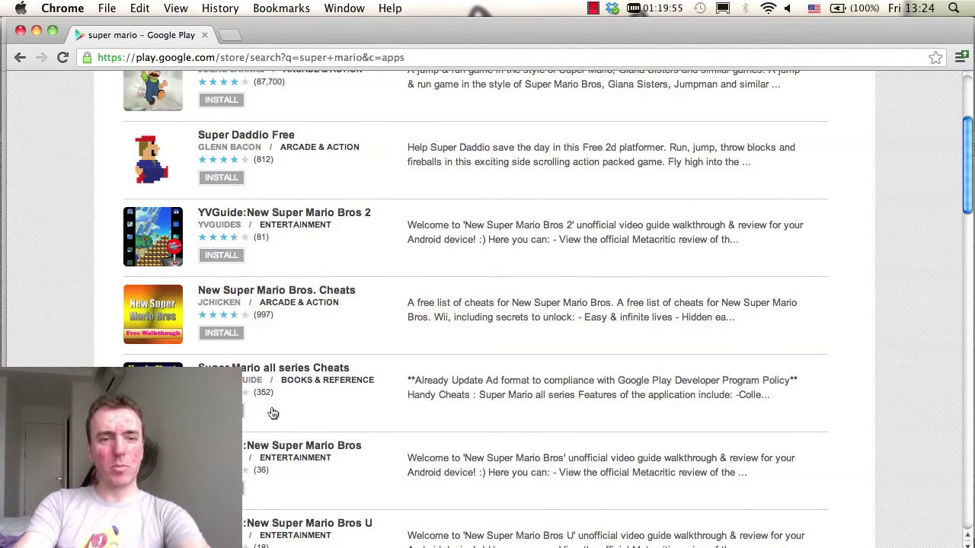
pyautogui.scroll(-3, 272, 434)
pyautogui.scroll(-20, 275, 445)
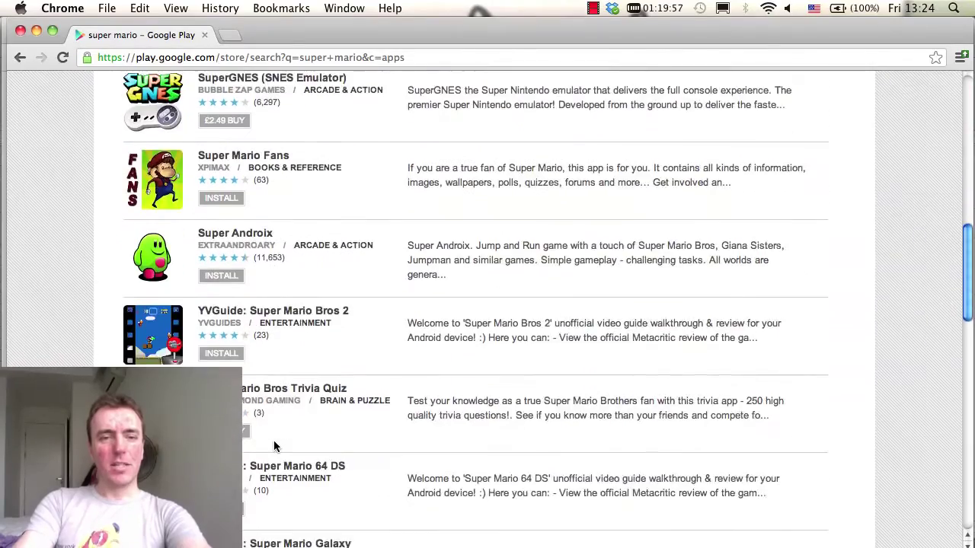
pyautogui.scroll(-7, 275, 445)
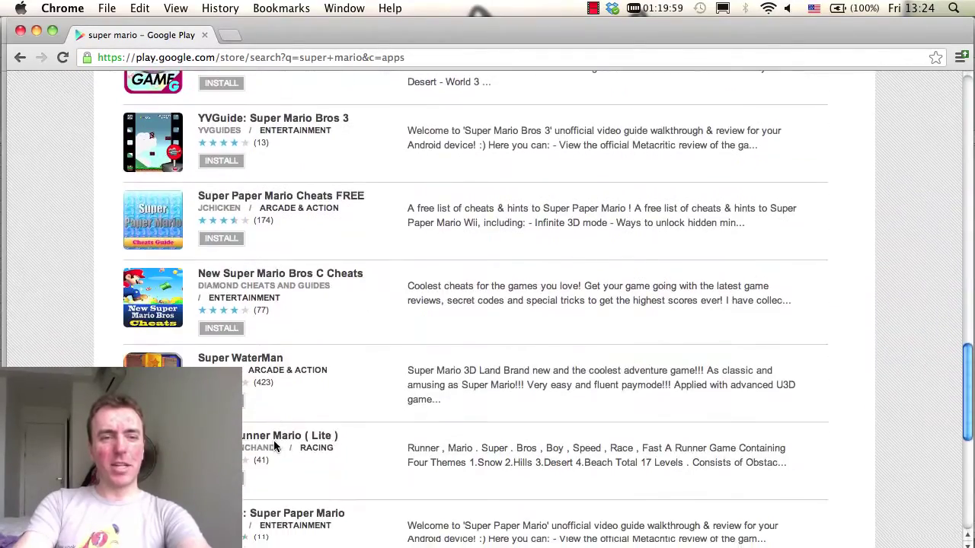
pyautogui.scroll(15, 274, 446)
pyautogui.scroll(15, 274, 442)
pyautogui.scroll(-20, 274, 445)
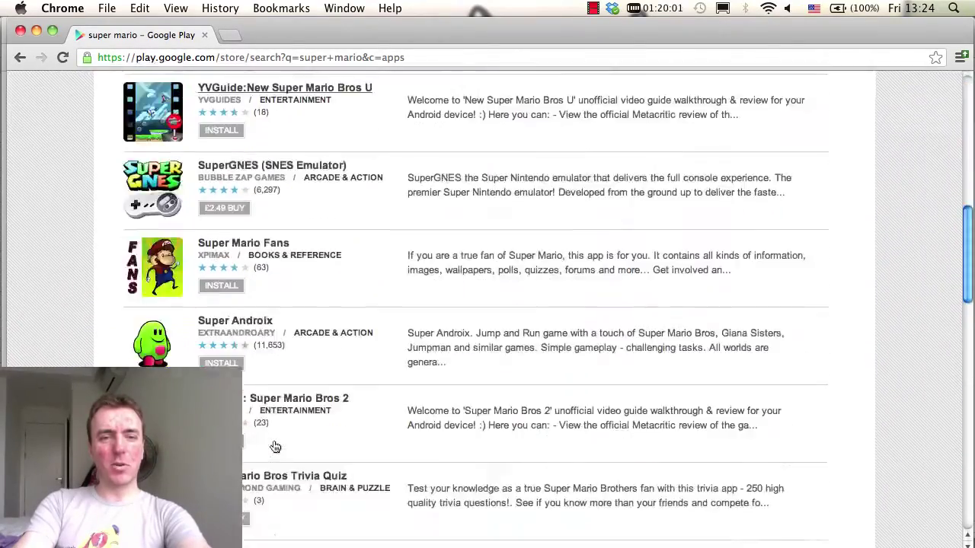
pyautogui.scroll(10, 273, 447)
pyautogui.scroll(10, 273, 446)
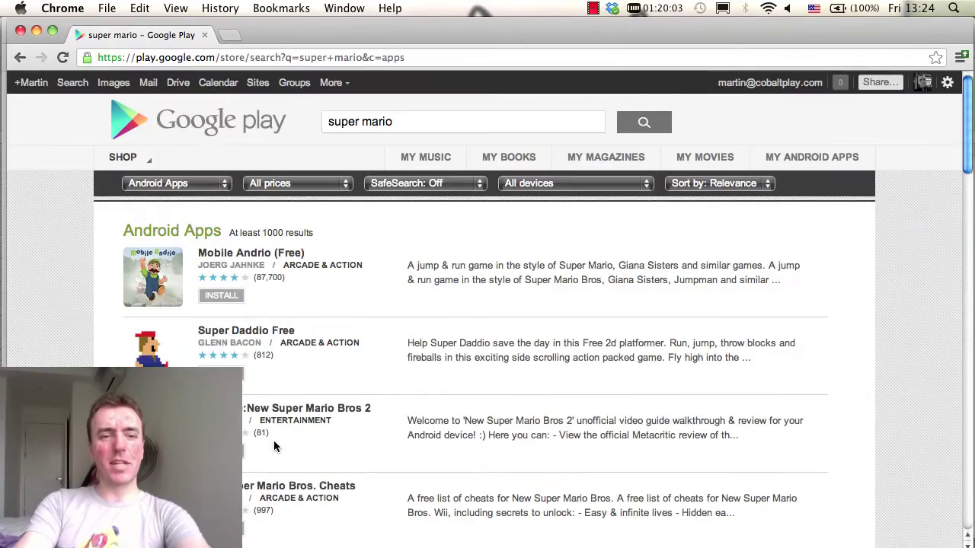
pyautogui.scroll(-20, 274, 447)
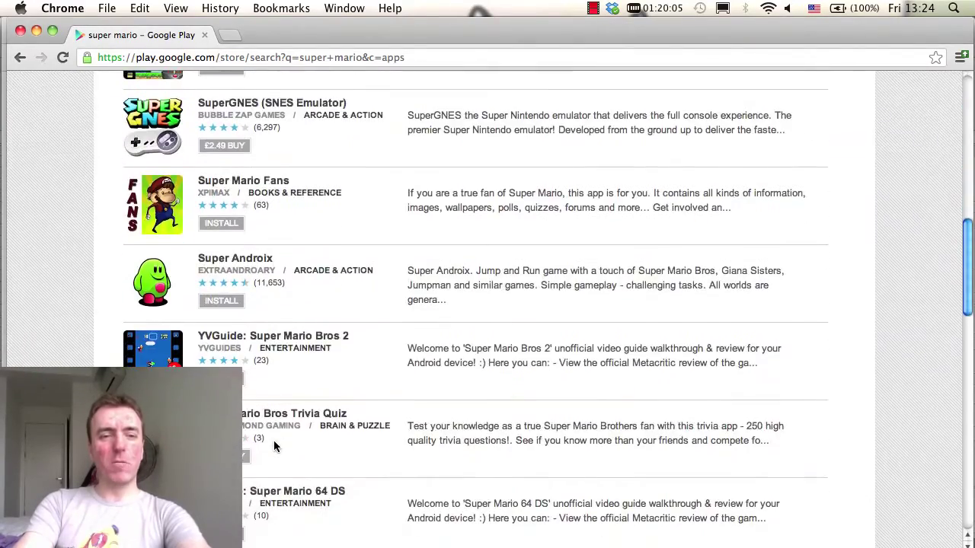
pyautogui.scroll(-5, 274, 441)
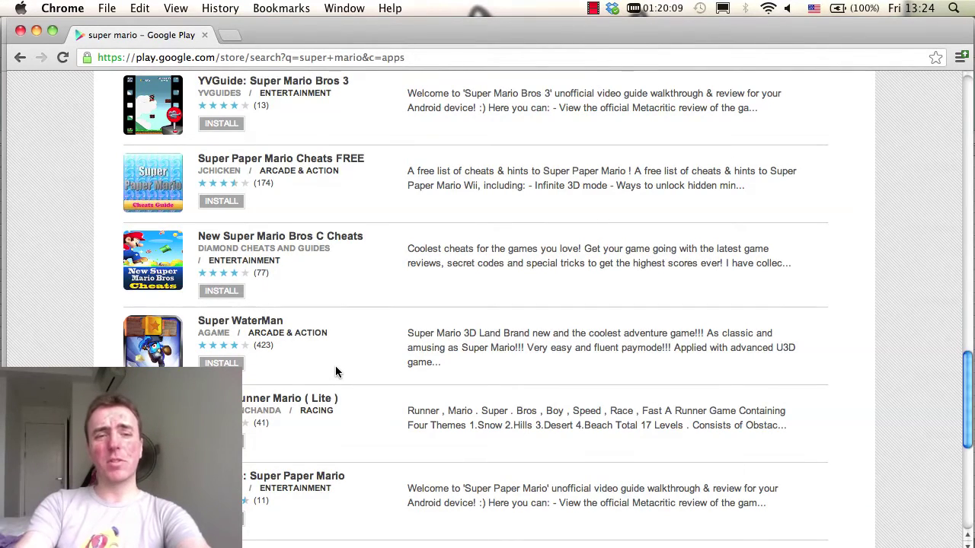
pyautogui.scroll(-7, 335, 372)
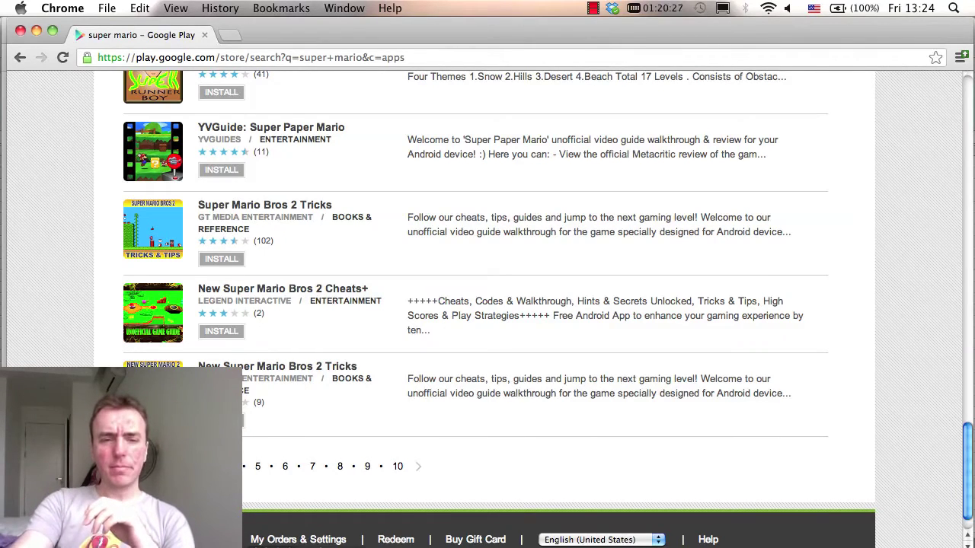
# Step: Bring Safari's Part 7 YouTube comments back to the front
pyautogui.press('super+Tab')
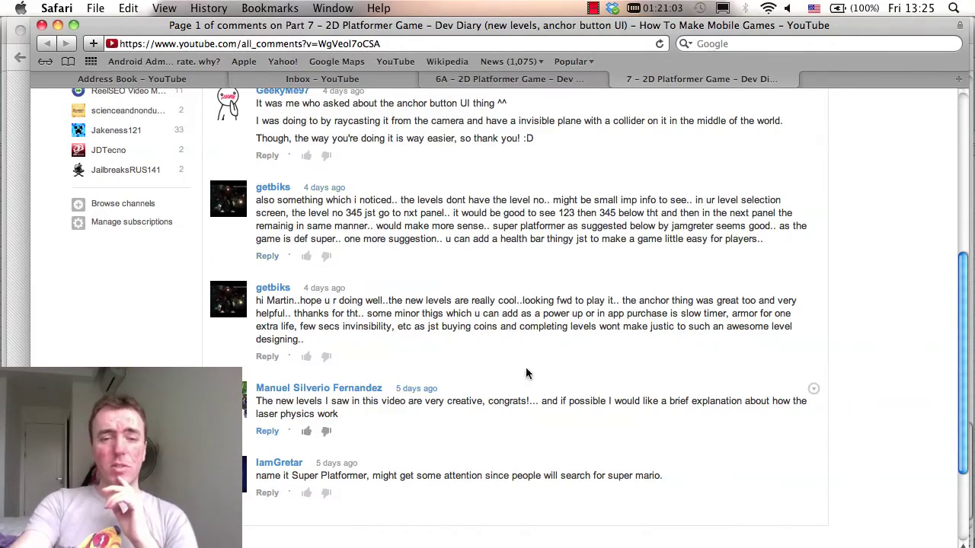
# Step: Search Google Play for '2d platformer' and browse the roughly 229 results led by Wheelz
pyautogui.press('super+Tab')
pyautogui.scroll(20, 519, 177)
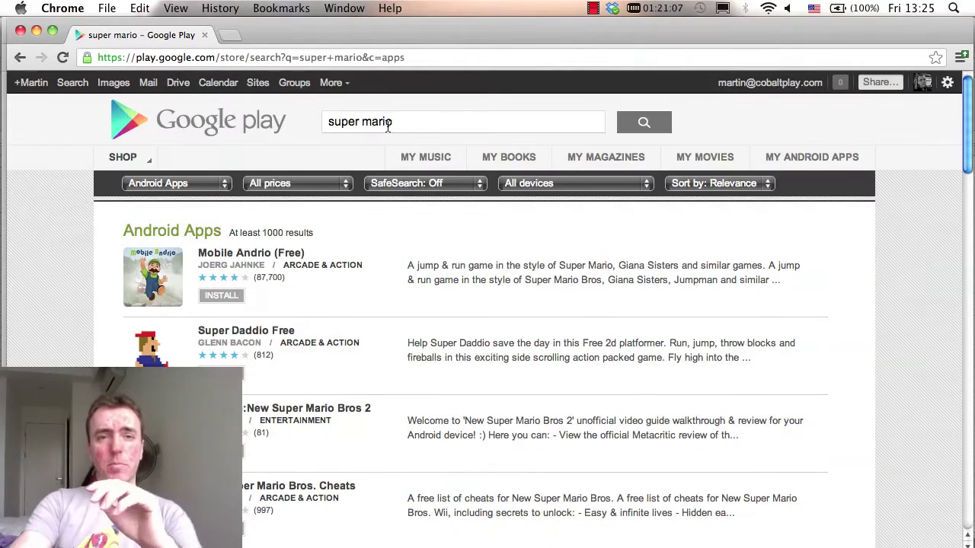
pyautogui.moveTo(388, 122); pyautogui.dragTo(270, 125)
pyautogui.write('2d ')
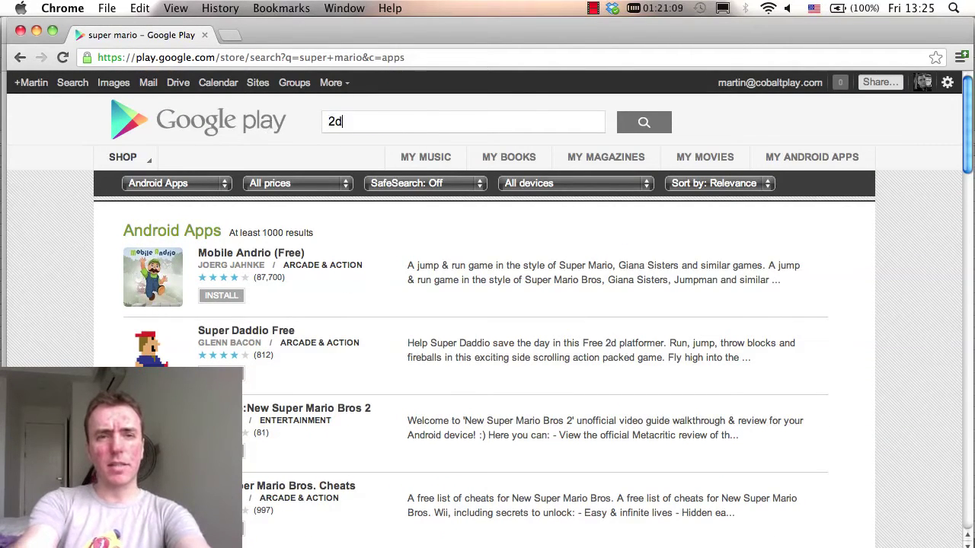
pyautogui.write('platformer')
pyautogui.press('Return')
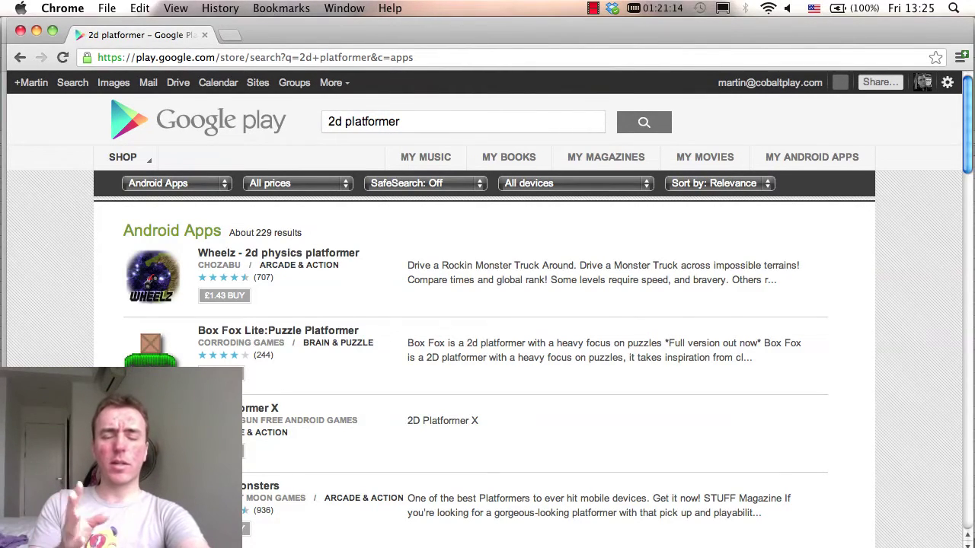
pyautogui.scroll(-1, 505, 314)
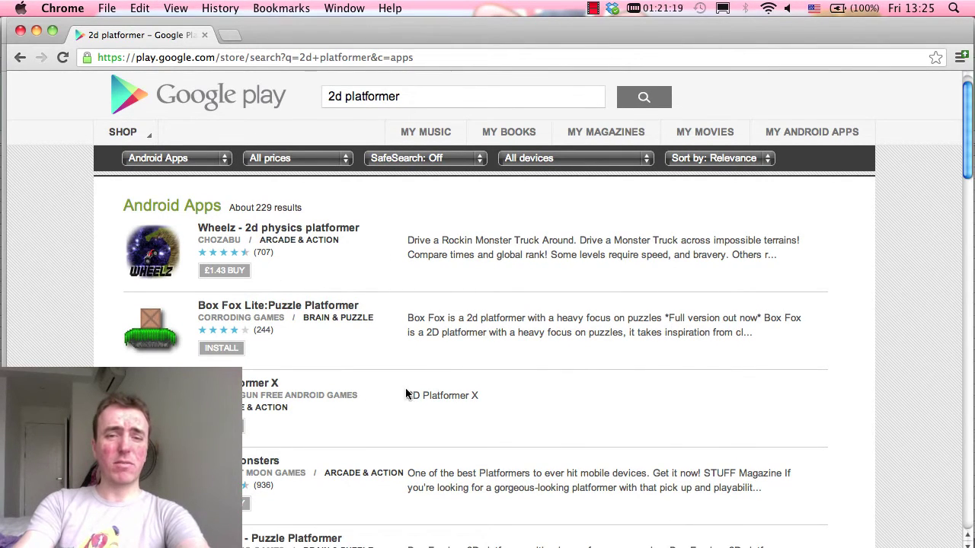
pyautogui.scroll(-1, 349, 410)
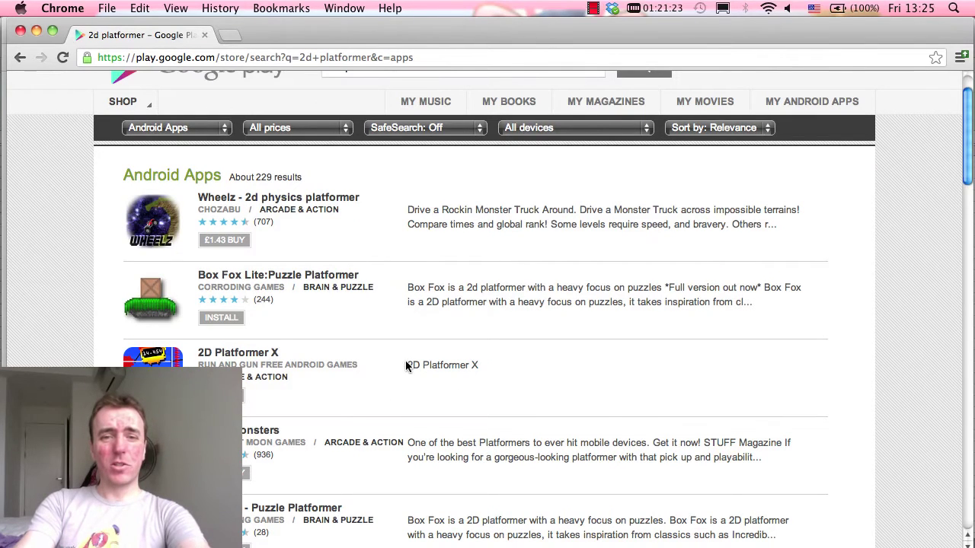
pyautogui.scroll(2, 298, 368)
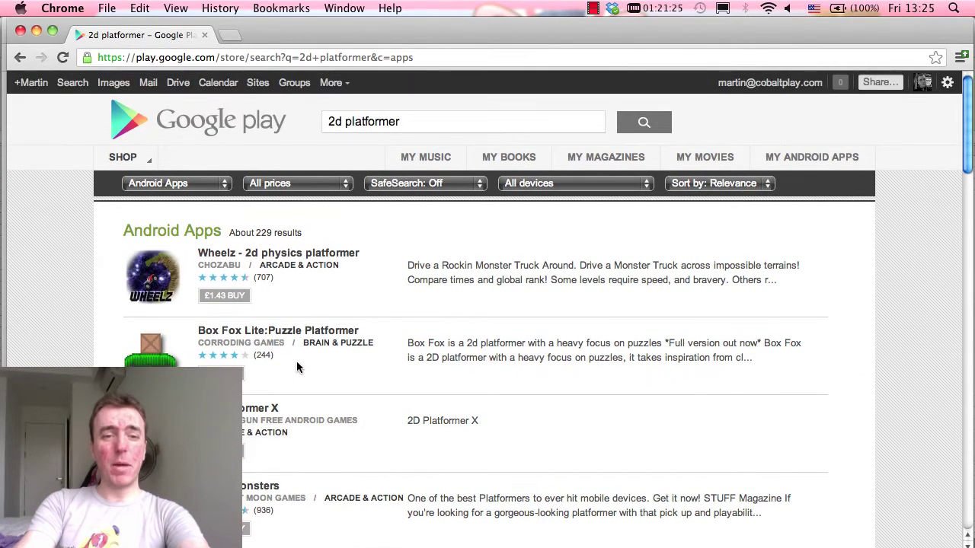
pyautogui.scroll(-2, 298, 368)
pyautogui.scroll(-3, 297, 368)
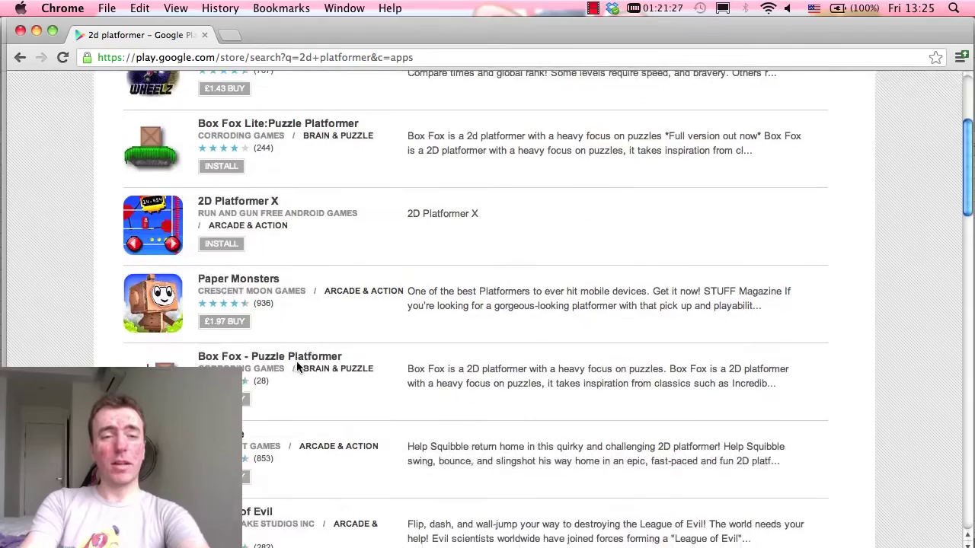
pyautogui.scroll(4, 297, 368)
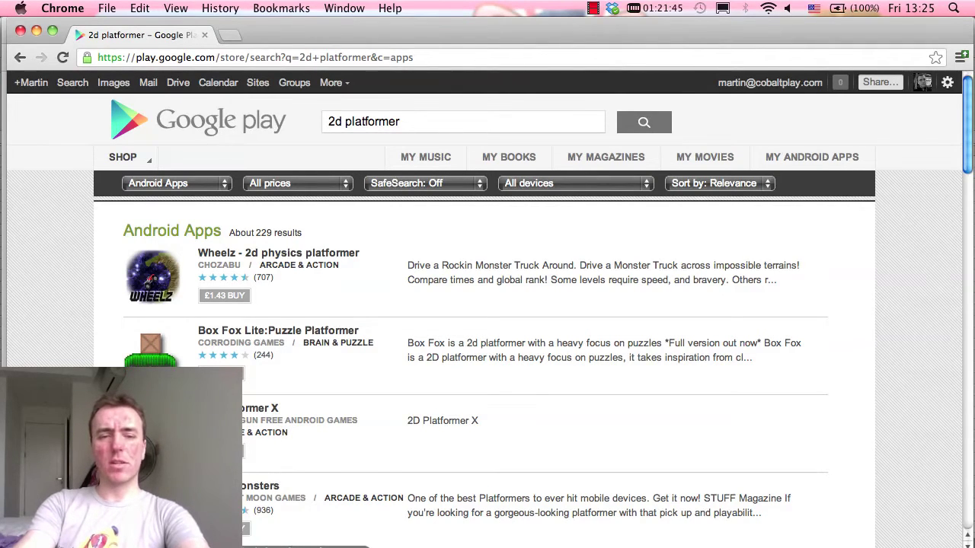
# Step: Reread the Part 7 comments in Safari, up to the thanks-for-the-anchor-question reply
pyautogui.press('super+Tab')
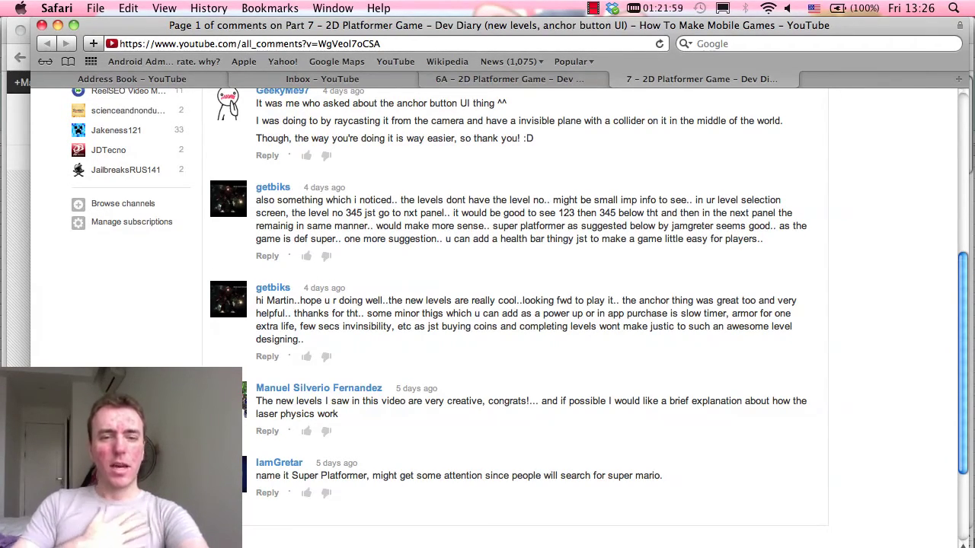
pyautogui.scroll(1, 534, 349)
pyautogui.scroll(3, 533, 348)
pyautogui.scroll(-2, 533, 349)
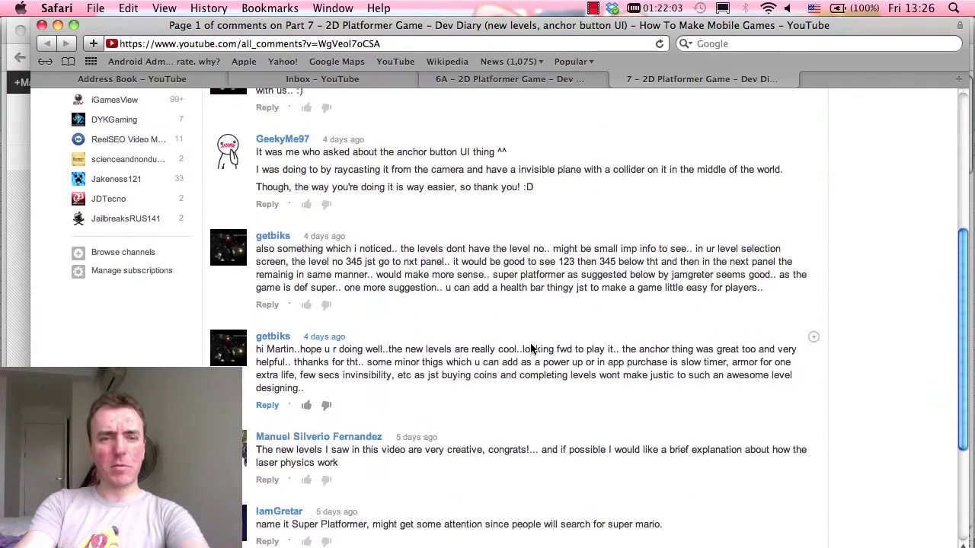
pyautogui.scroll(1, 533, 348)
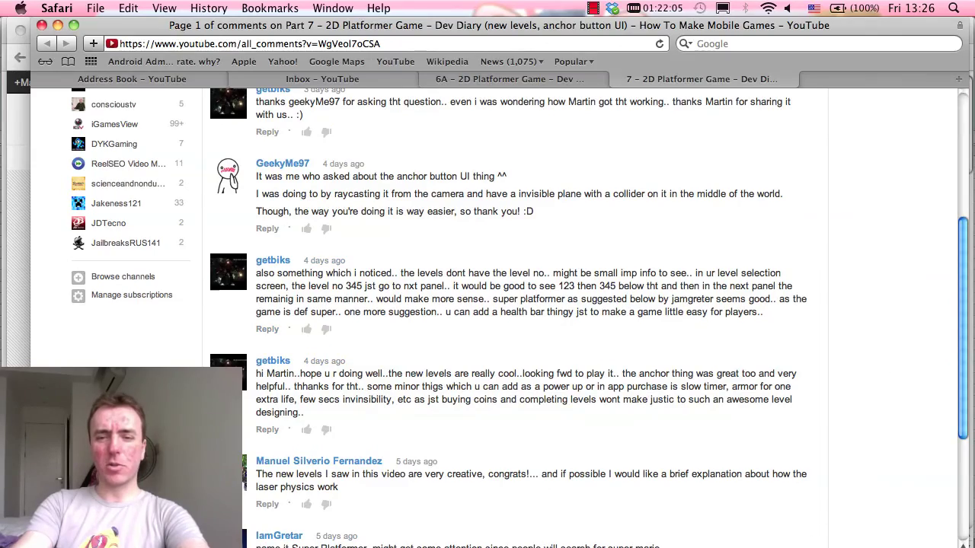